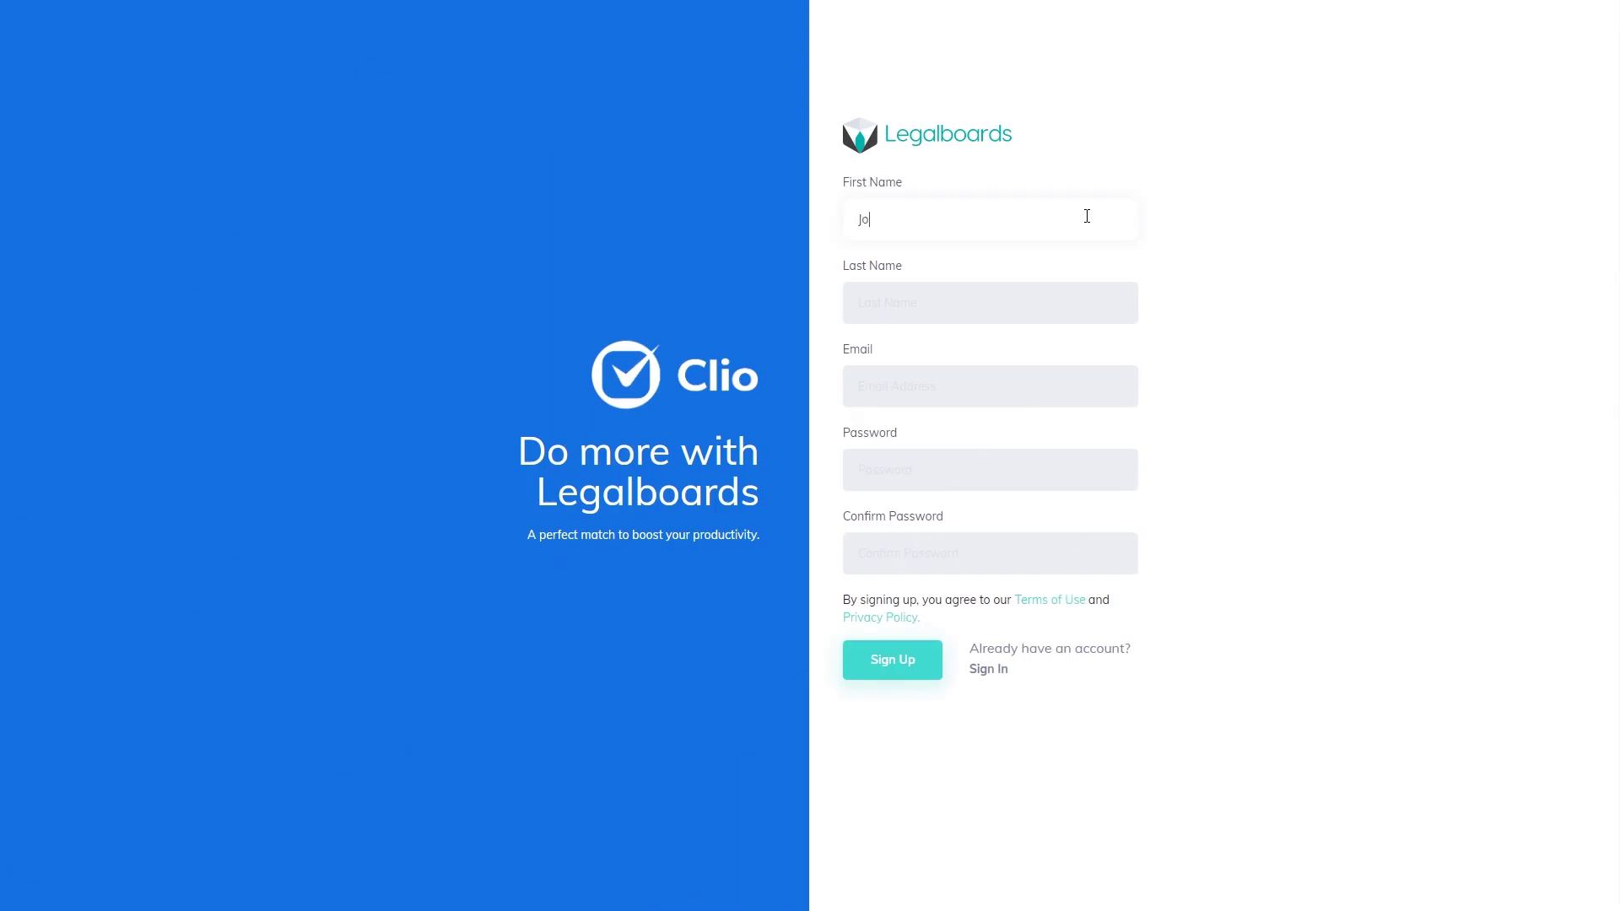
{"action": "type", "text": "hn"}
Step: Enter first name, last name, email and a matching password, then submit the sign-up form
{"action": "key", "text": "Tab"}
{"action": "type", "text": "Doe"}
{"action": "key", "text": "Tab"}
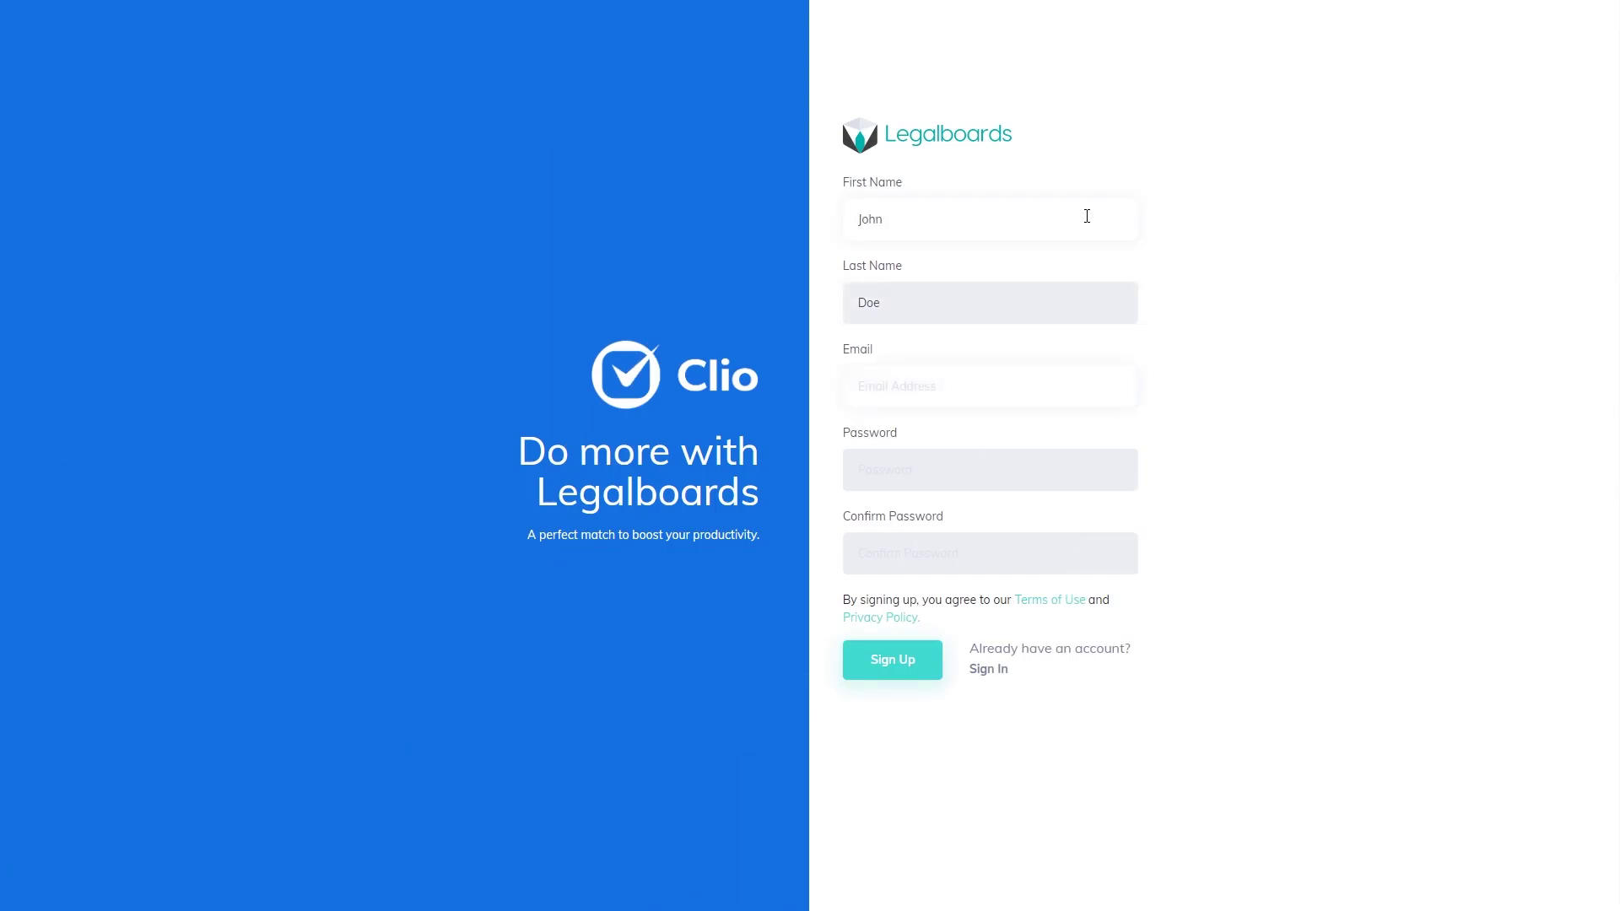
{"action": "type", "text": "john."}
{"action": "type", "text": "doe@myfi"}
{"action": "type", "text": "rm.com"}
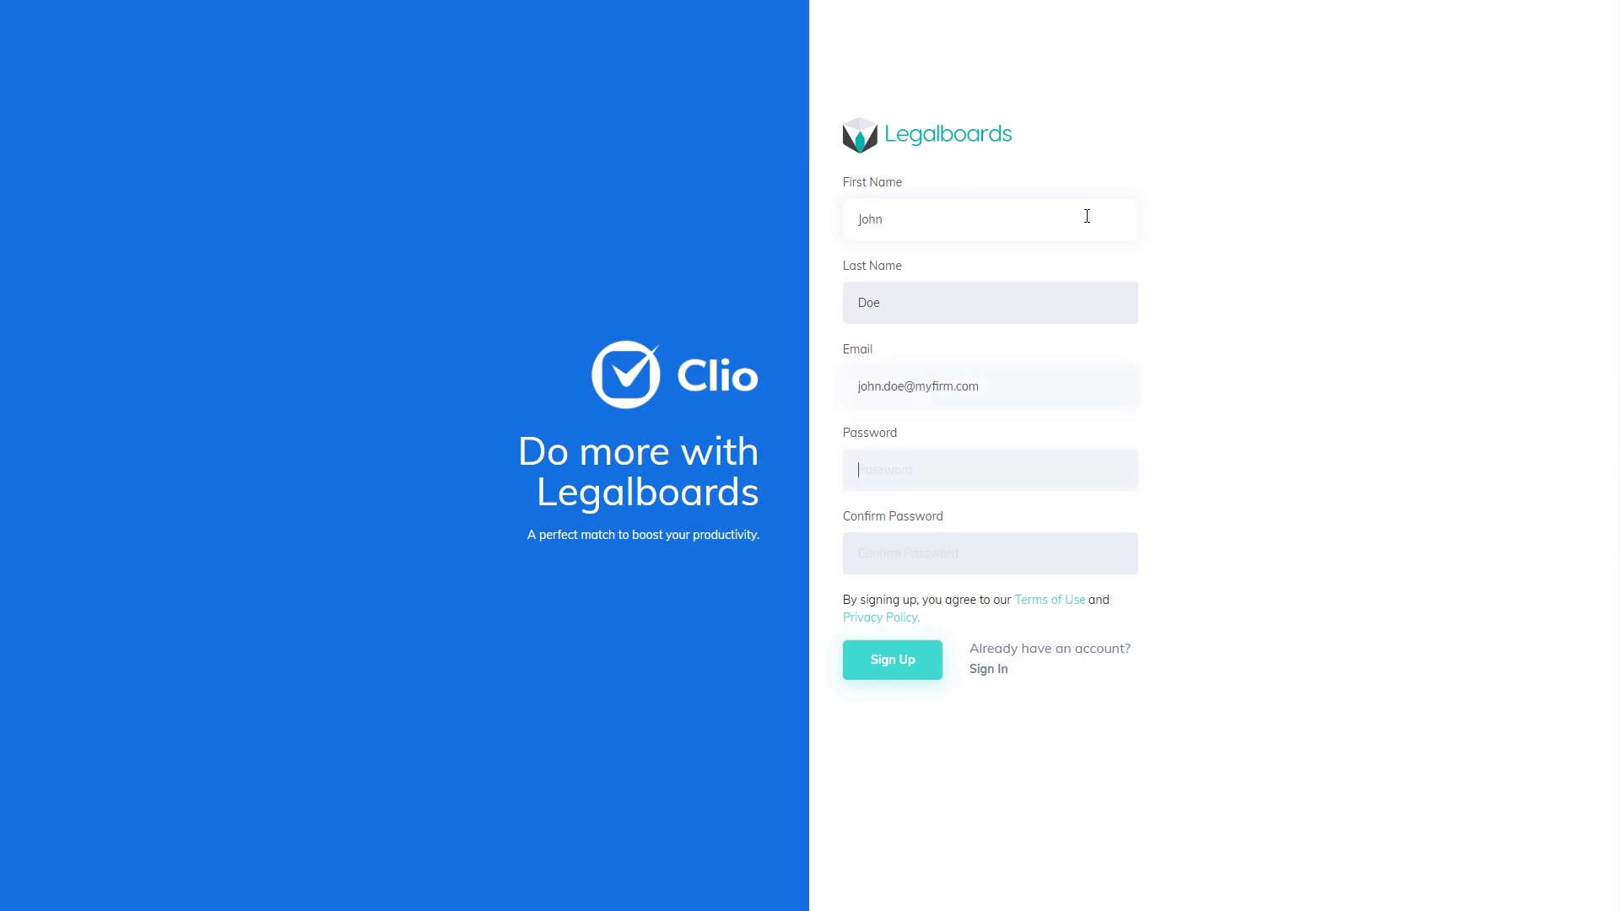
{"action": "key", "text": "Tab"}
{"action": "type", "text": "••••••••••"}
{"action": "key", "text": "Tab"}
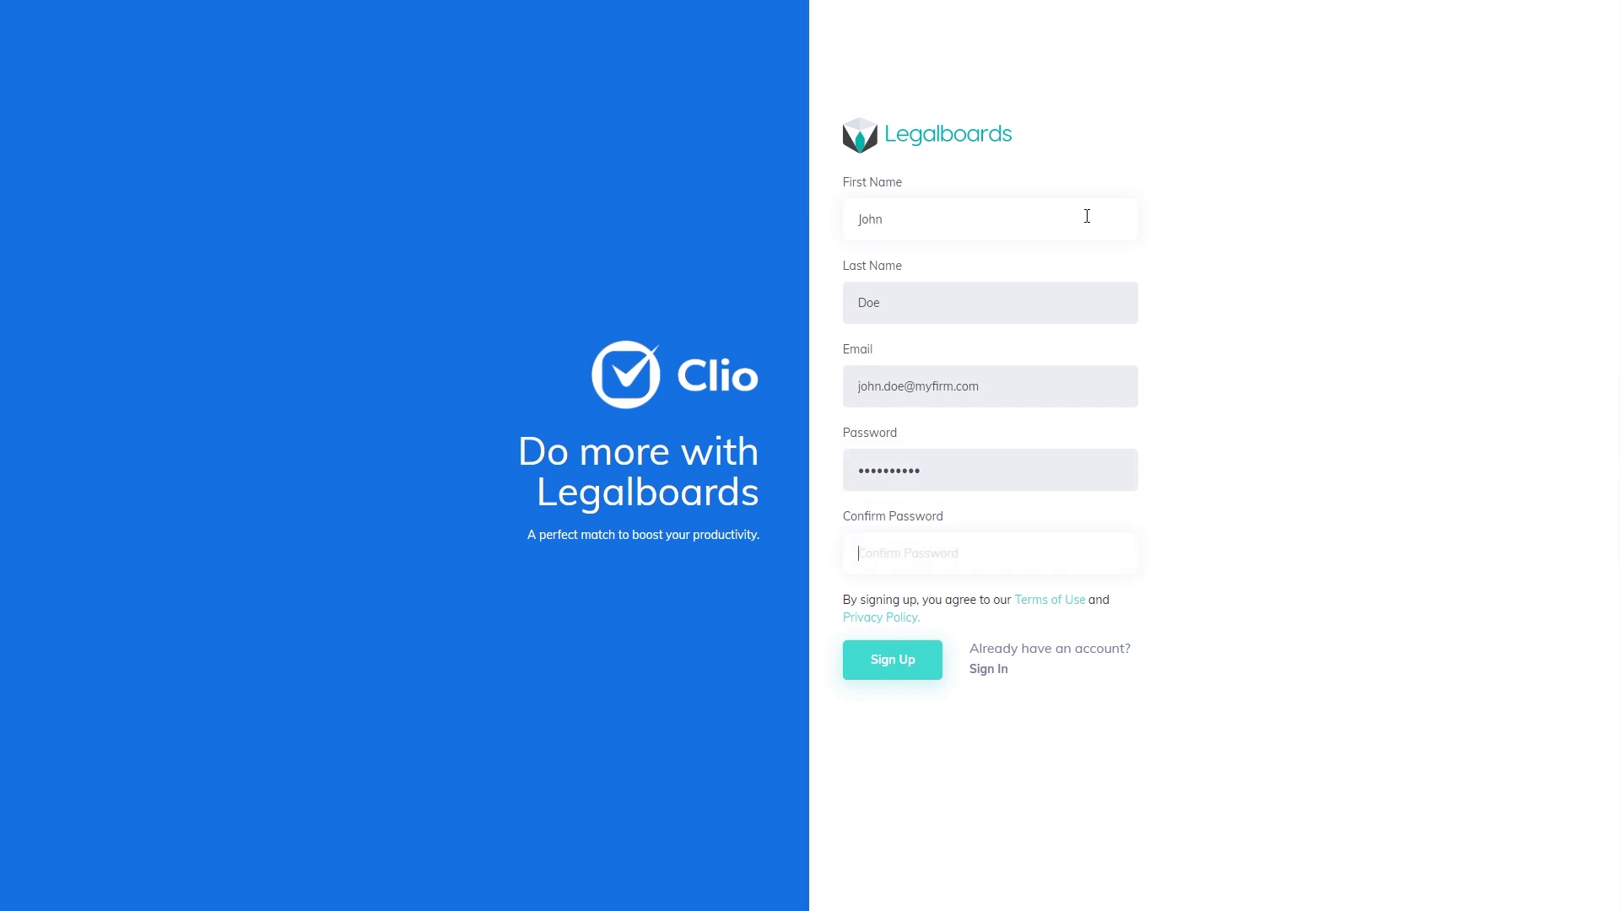
{"action": "type", "text": "••••••••••"}
{"action": "left_click", "coordinate": [891, 659]}
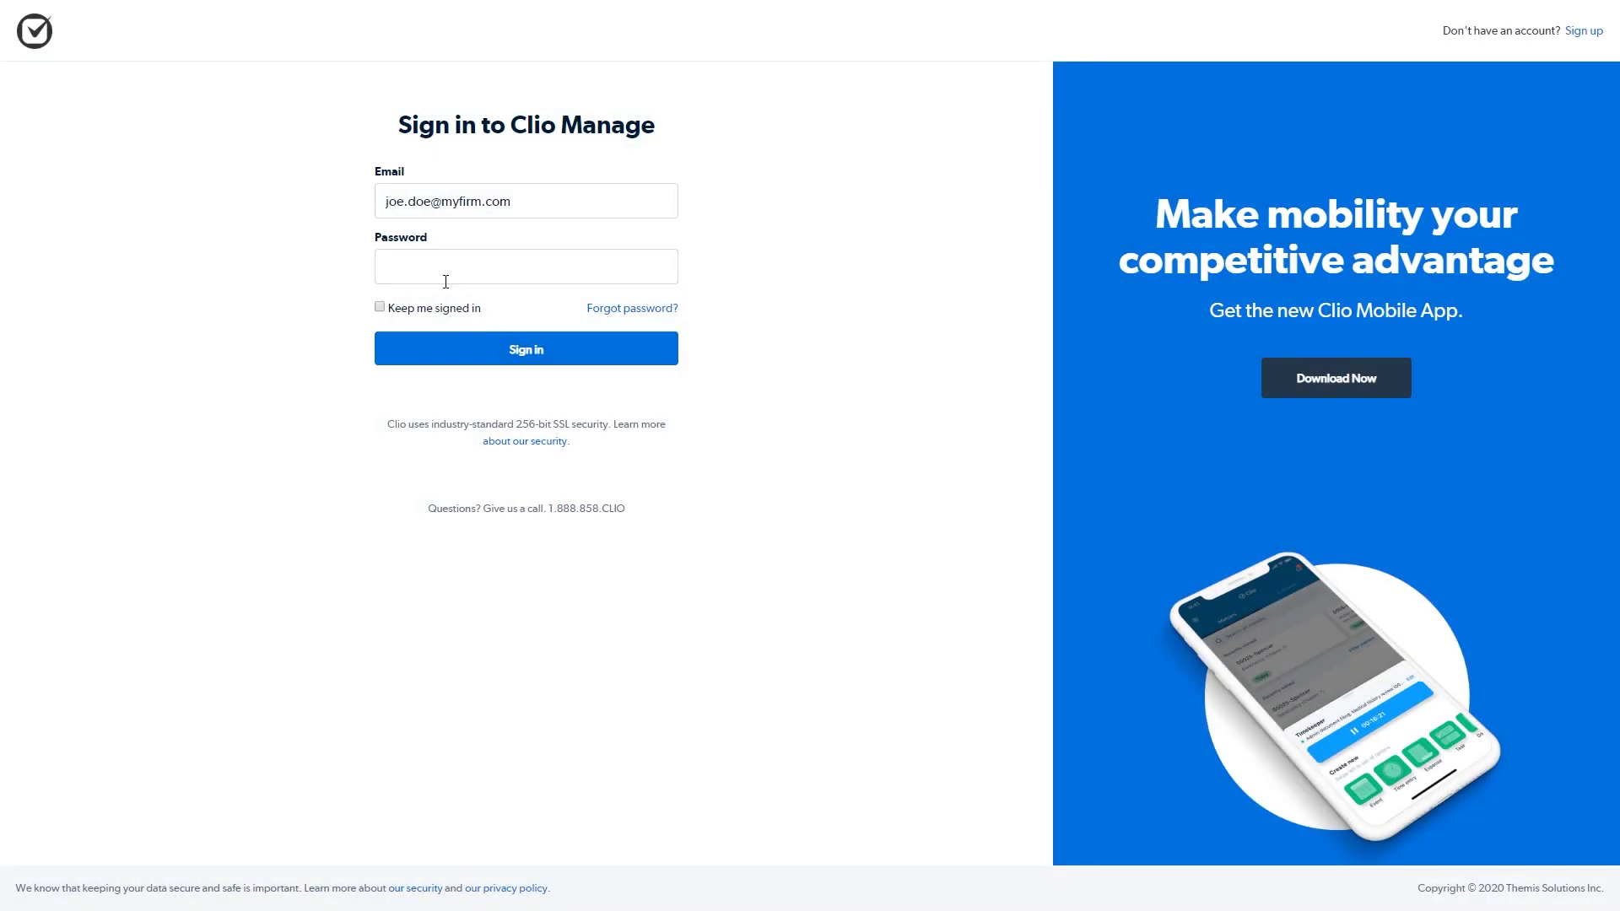
Step: Sign in to Clio Manage with the password and allow Legalboards to access the account
{"action": "left_click", "coordinate": [442, 267]}
{"action": "type", "text": "•••••••••••"}
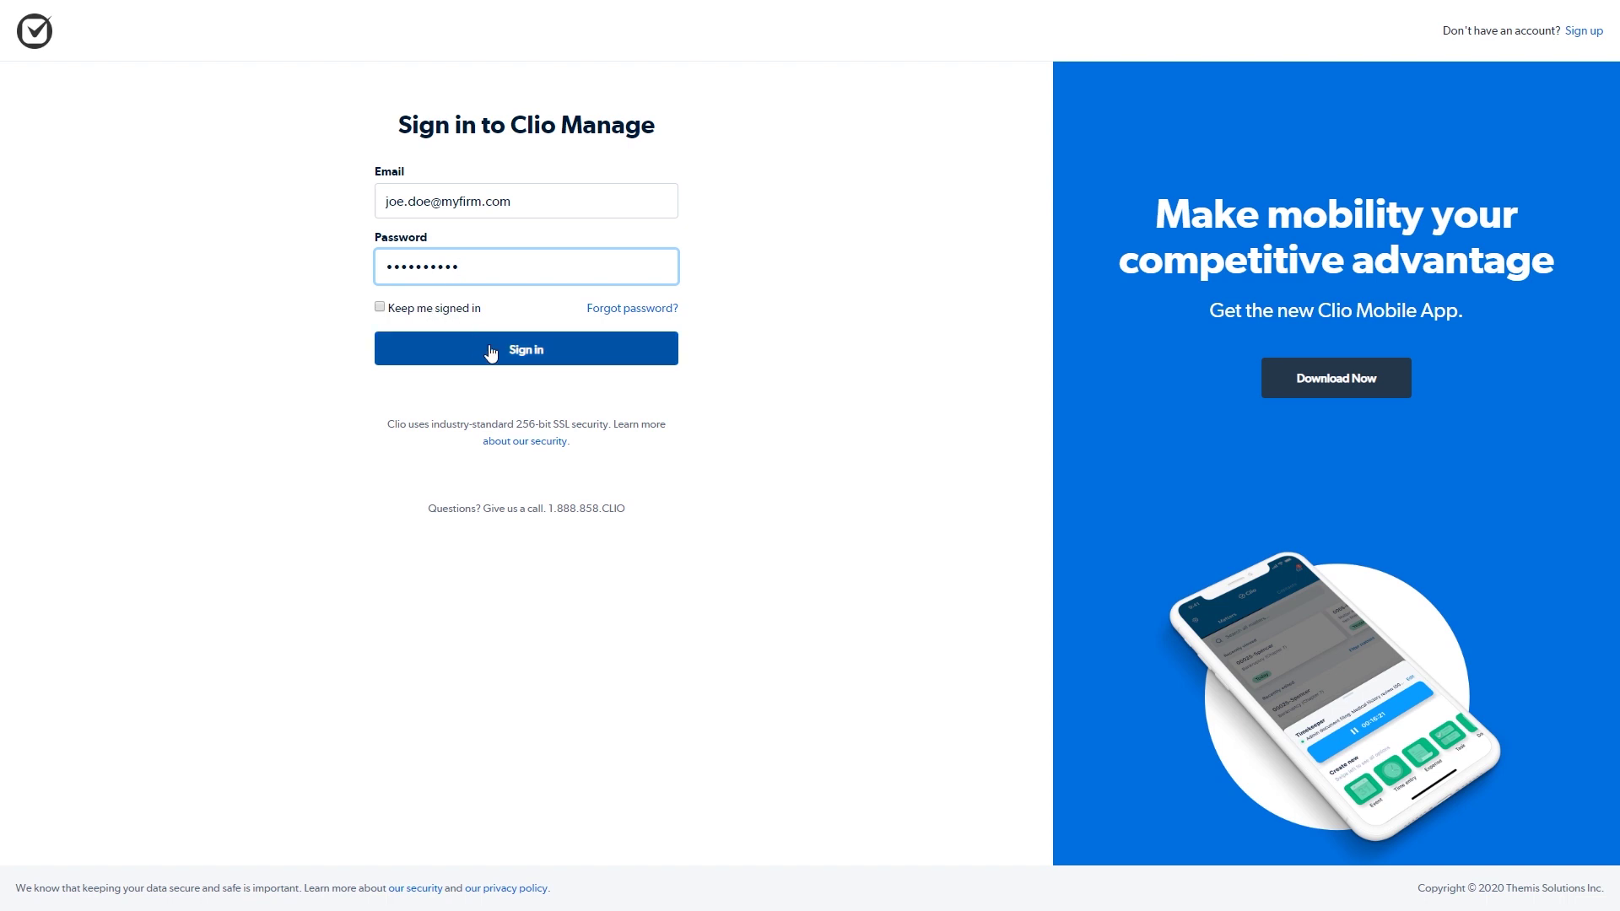
{"action": "left_click", "coordinate": [492, 354]}
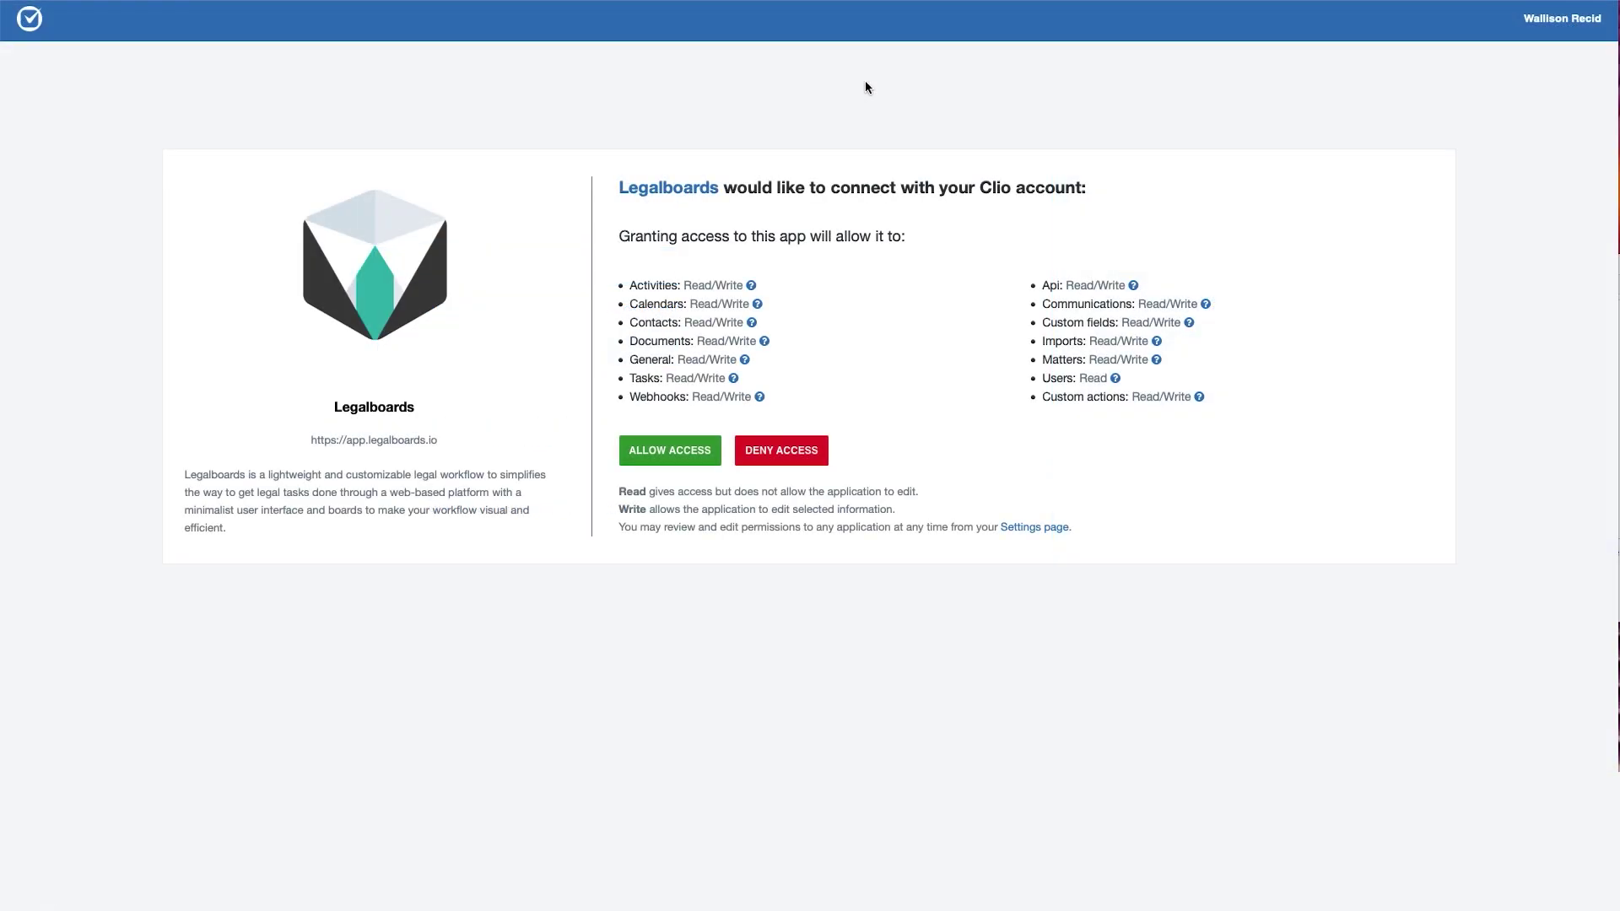
{"action": "left_click", "coordinate": [668, 453]}
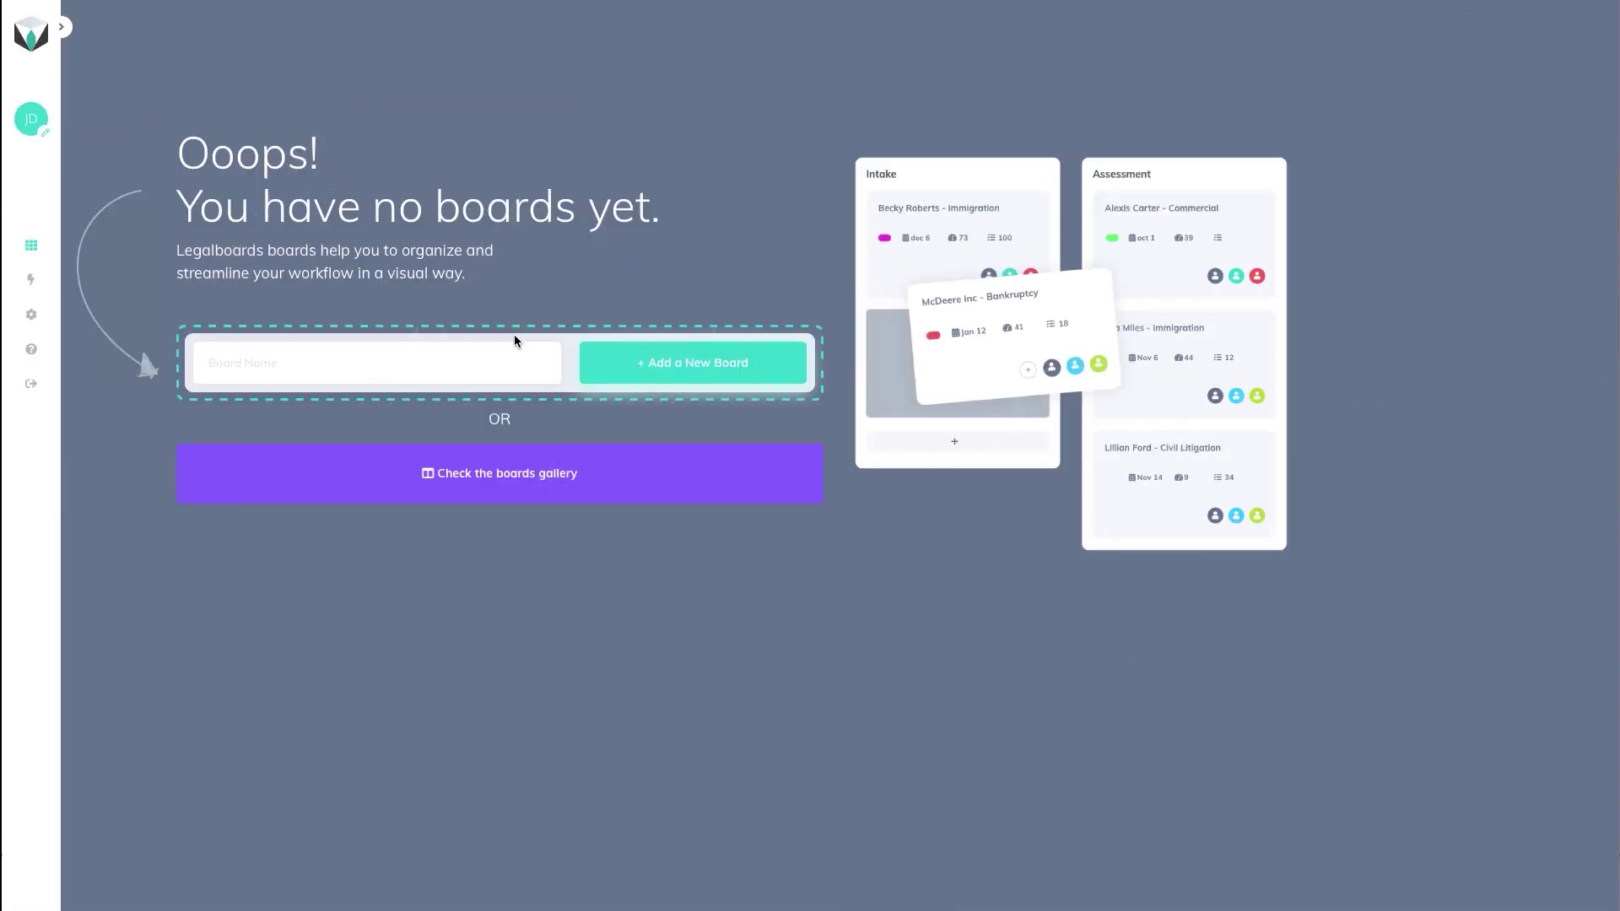
Step: Add board My Generic Board with Client Intake, Document Assessment, Drafting, Billing and Done columns
{"action": "left_click", "coordinate": [515, 355]}
{"action": "type", "text": "My Ge"}
{"action": "type", "text": "neric Board"}
{"action": "left_click", "coordinate": [683, 362]}
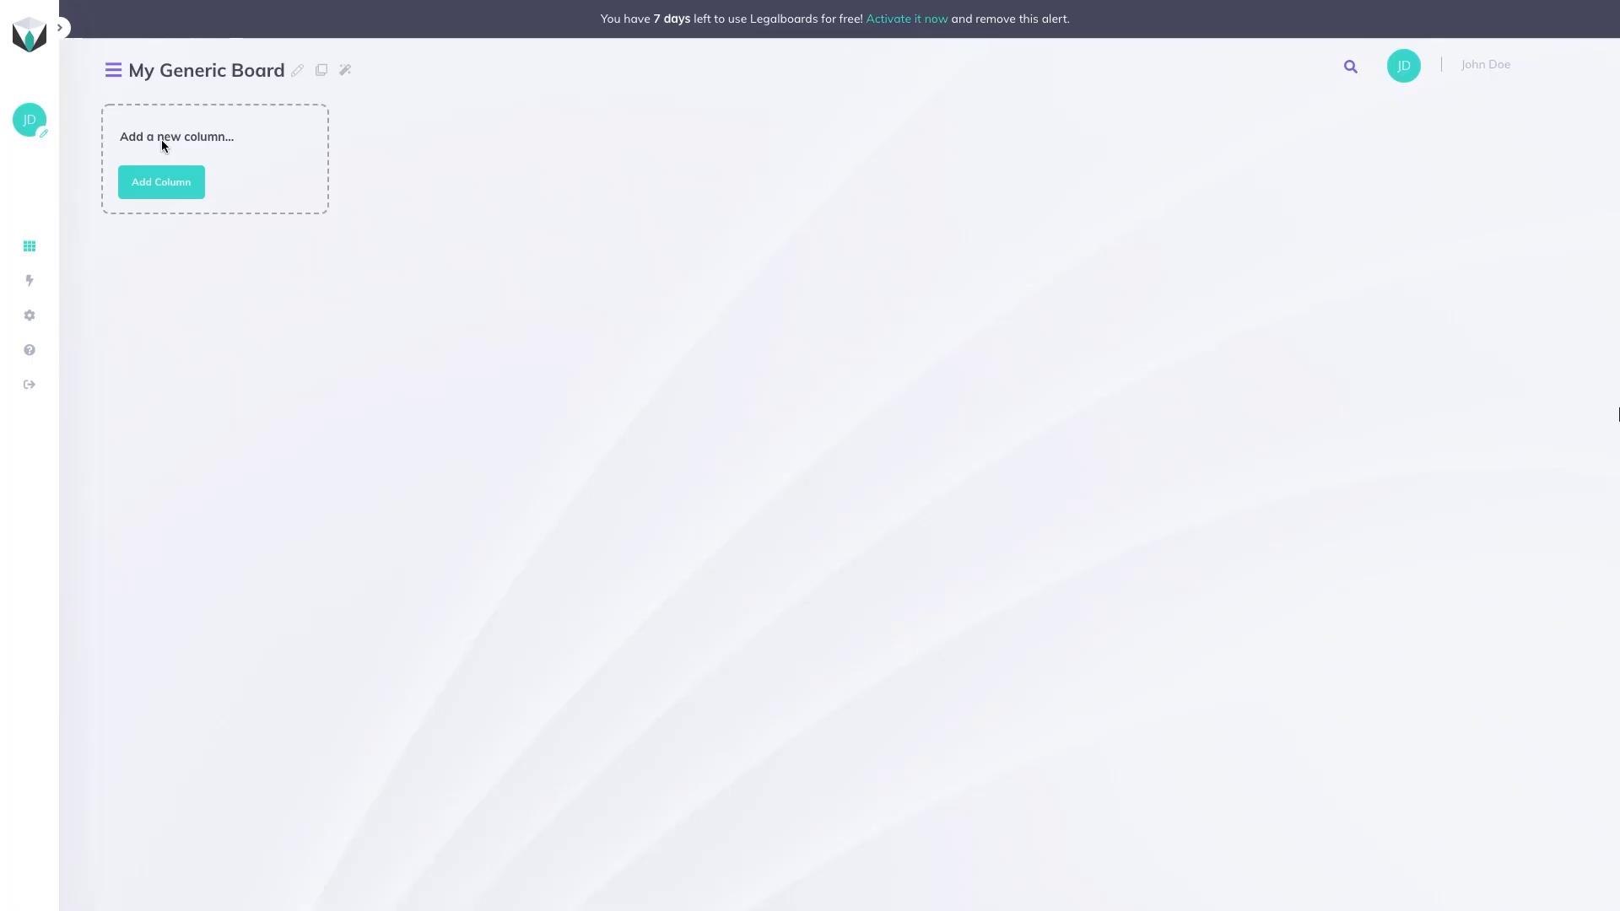
{"action": "left_click", "coordinate": [161, 139]}
{"action": "type", "text": "Client Intake"}
{"action": "key", "text": "Return"}
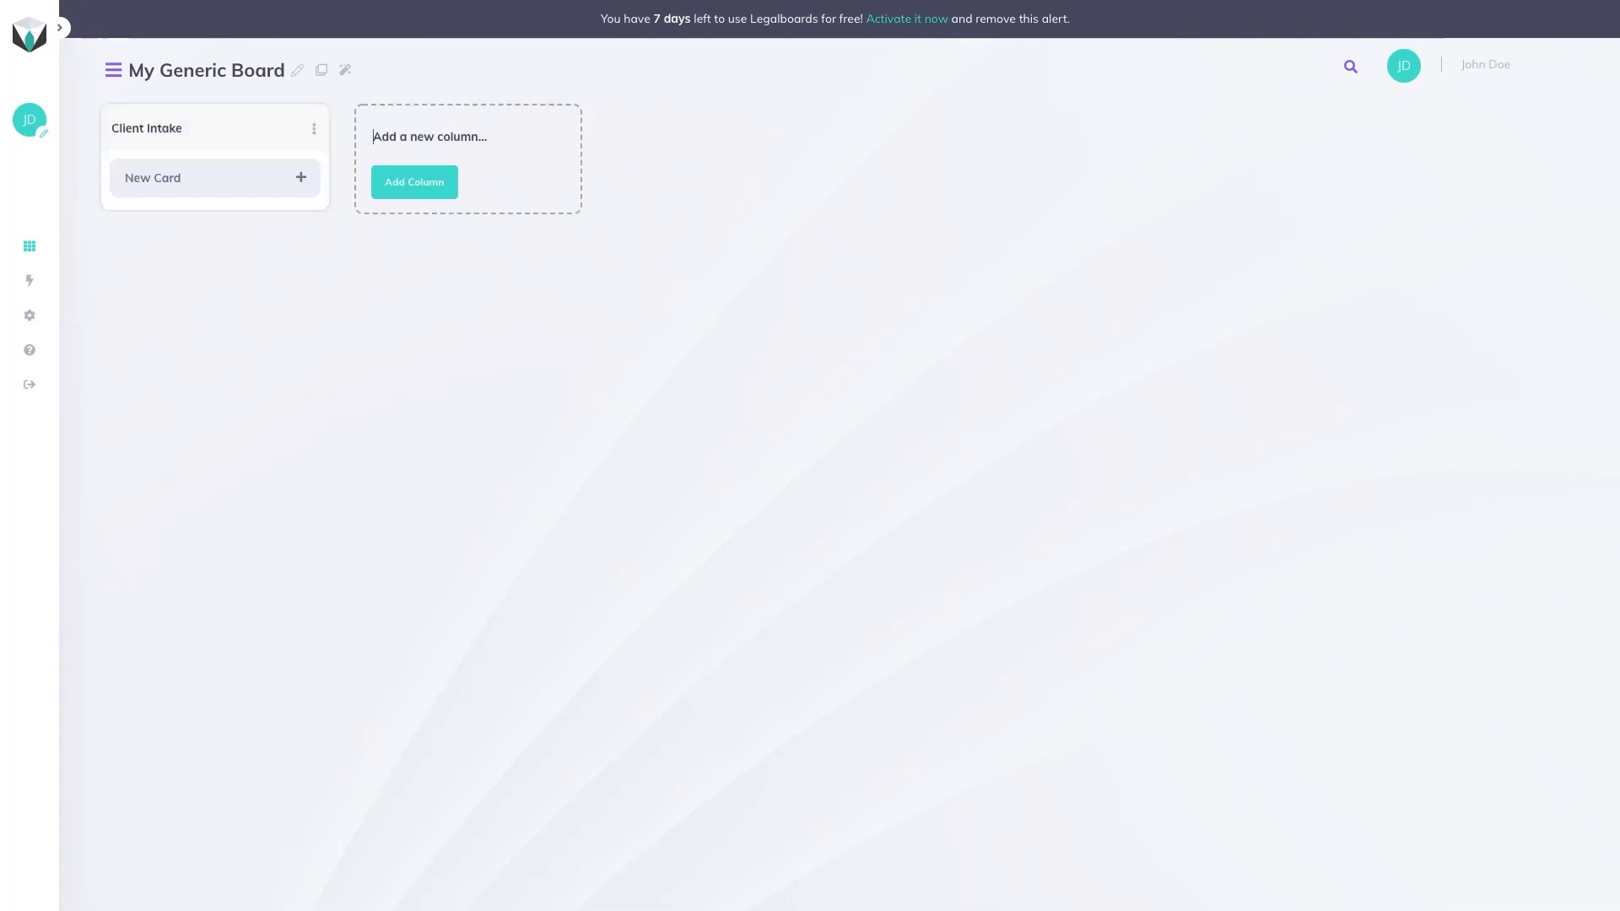
{"action": "type", "text": "Document"}
{"action": "type", "text": "As"}
{"action": "type", "text": "ment"}
{"action": "key", "text": "Return"}
{"action": "type", "text": "Draf"}
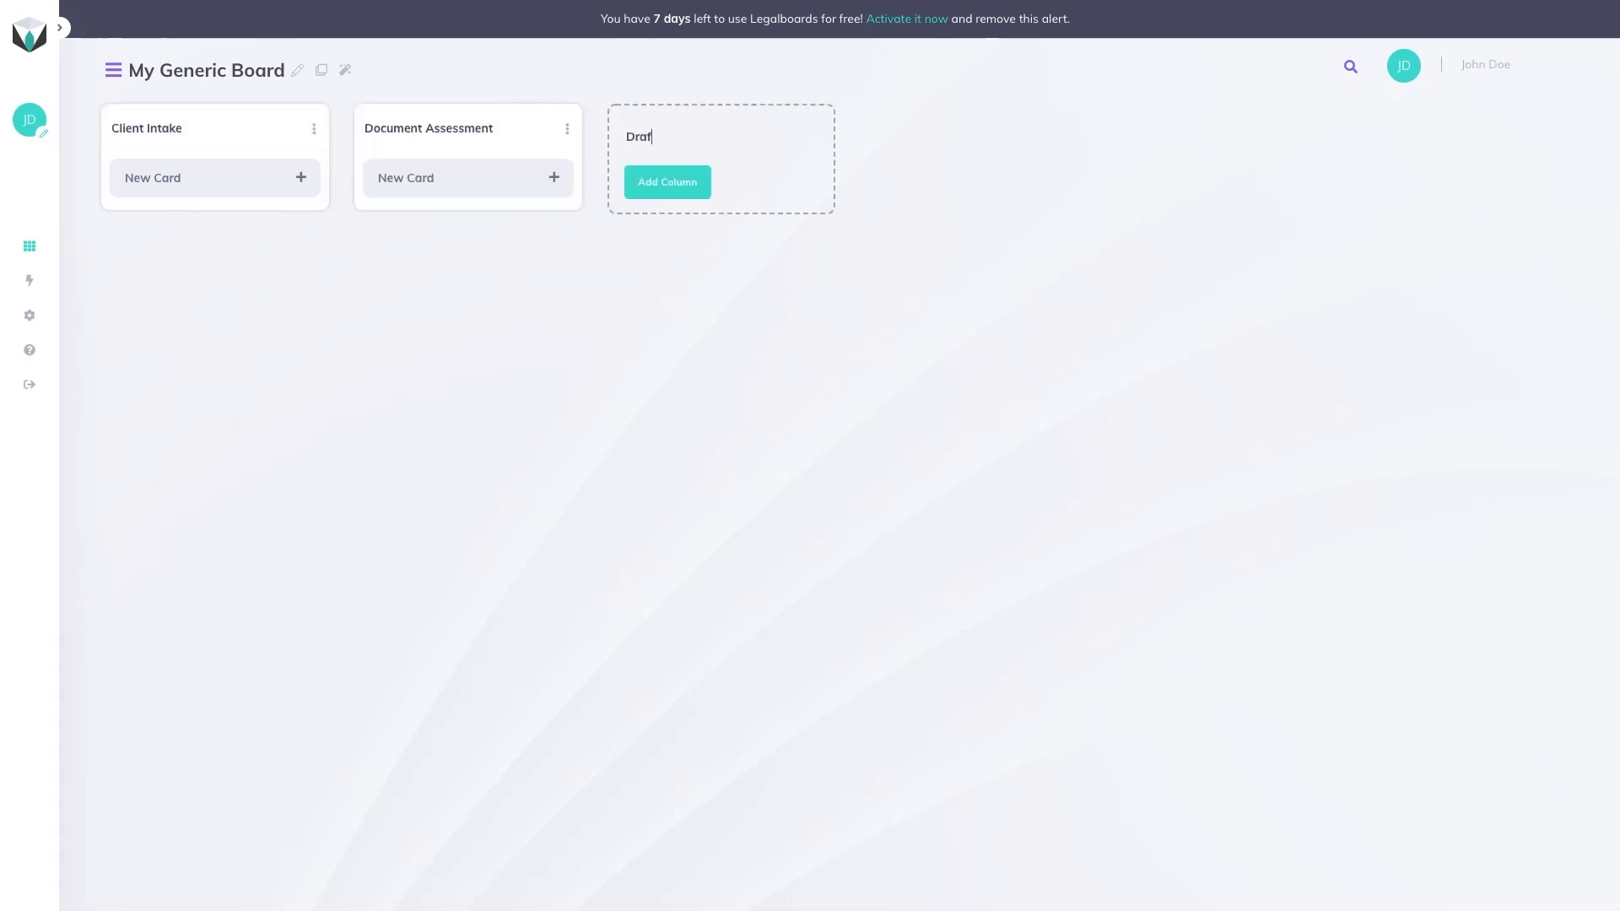
{"action": "type", "text": "g"}
{"action": "key", "text": "Return"}
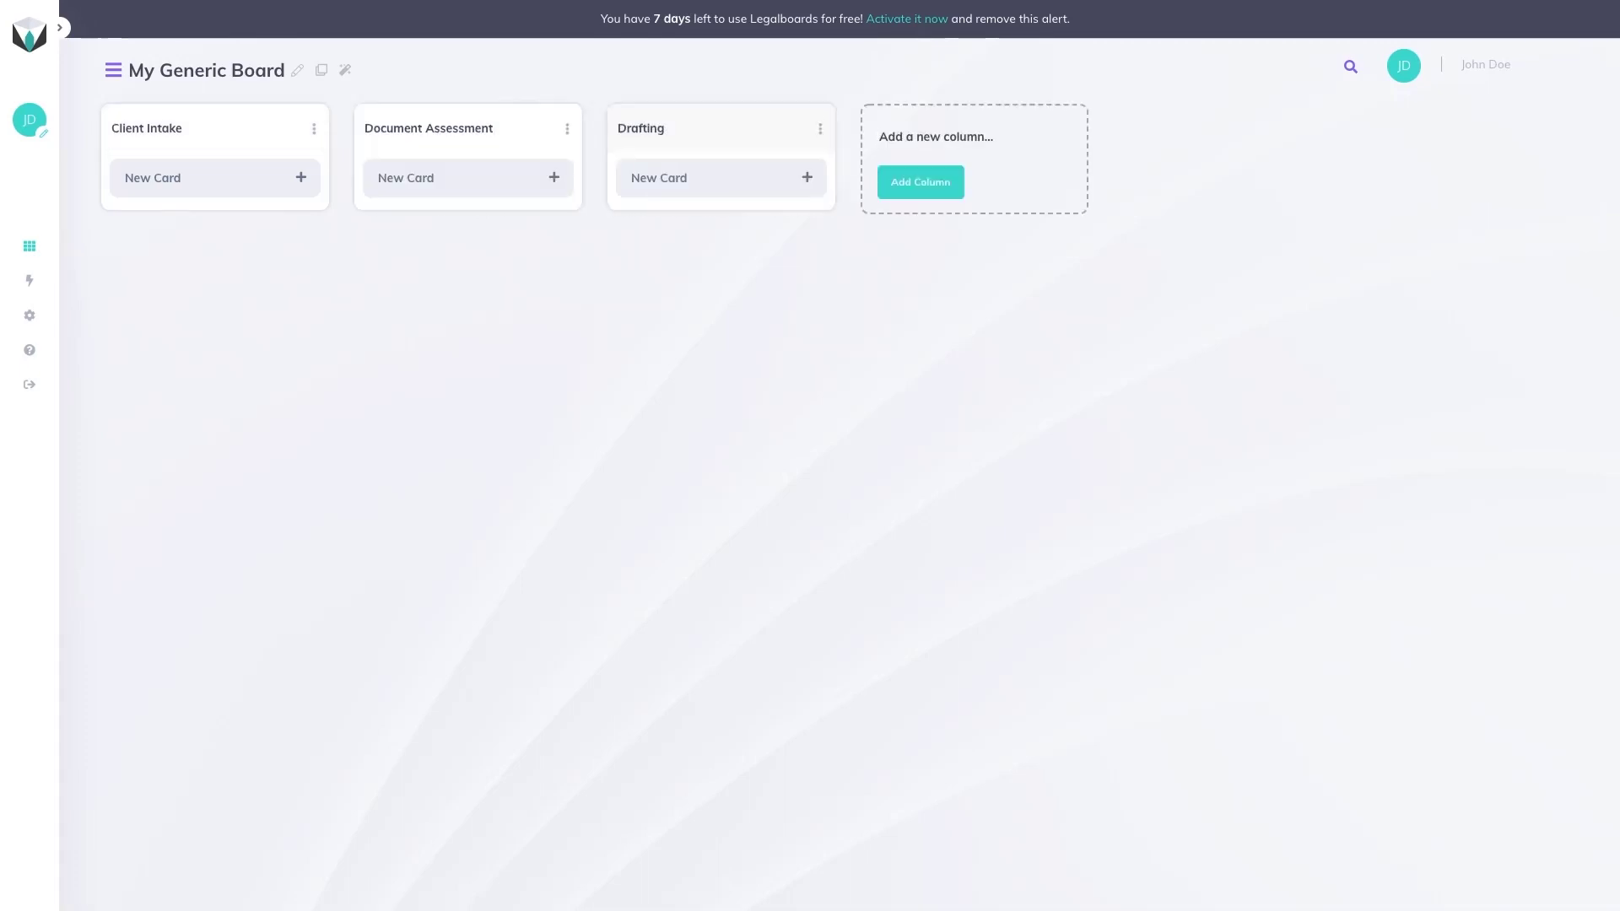
{"action": "type", "text": "Billing"}
{"action": "key", "text": "Return"}
{"action": "type", "text": "Done"}
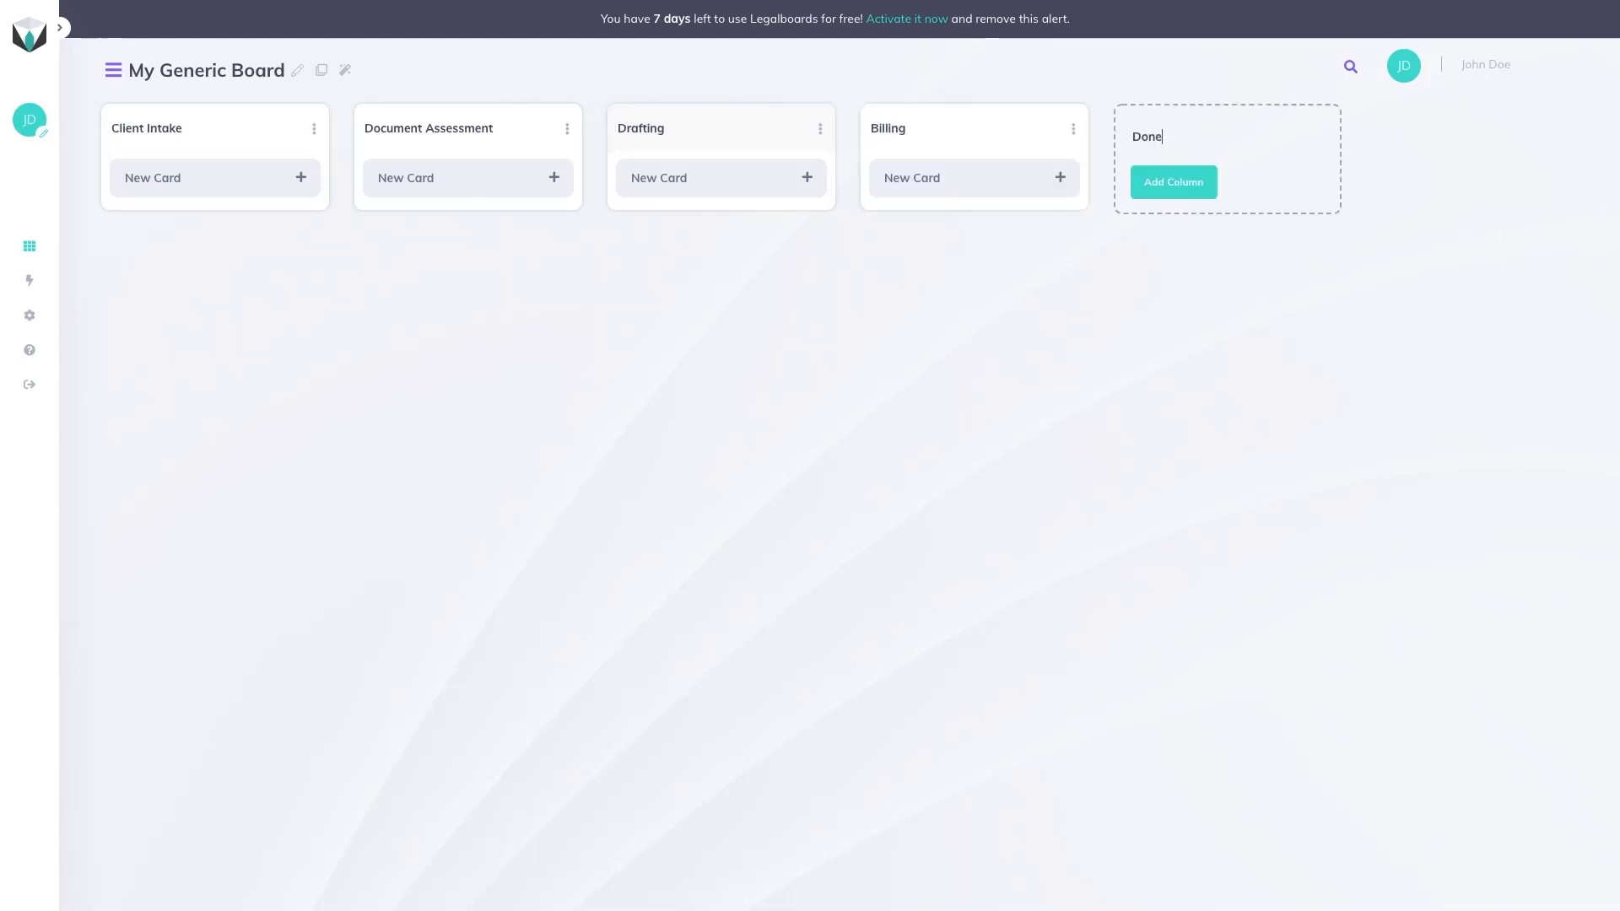
{"action": "key", "text": "Return"}
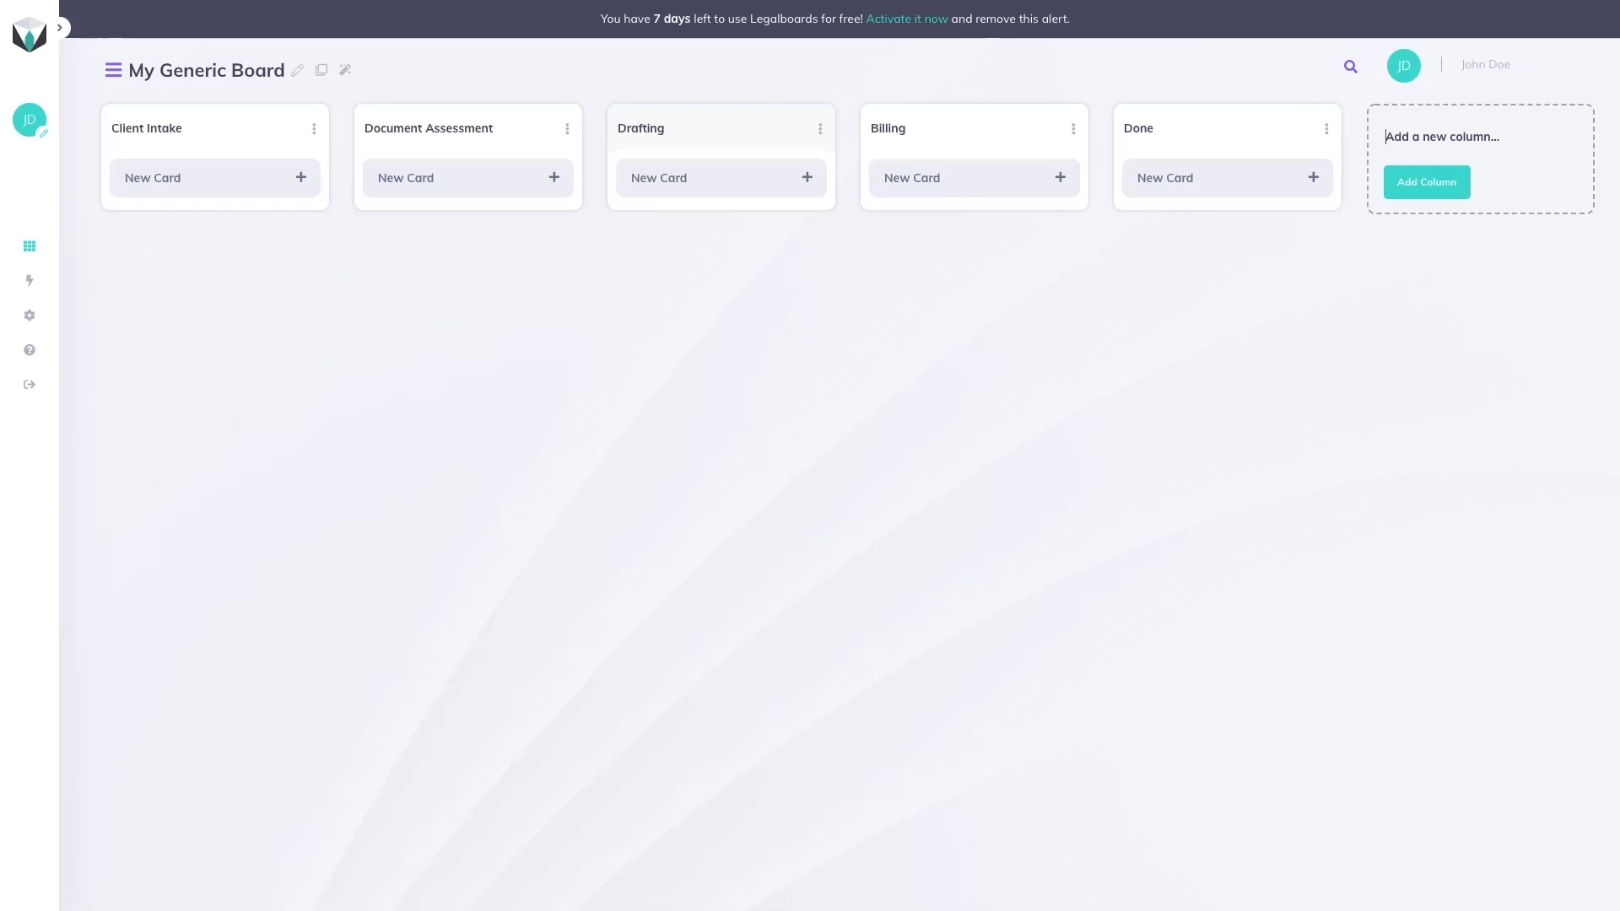
{"action": "left_click", "coordinate": [197, 192]}
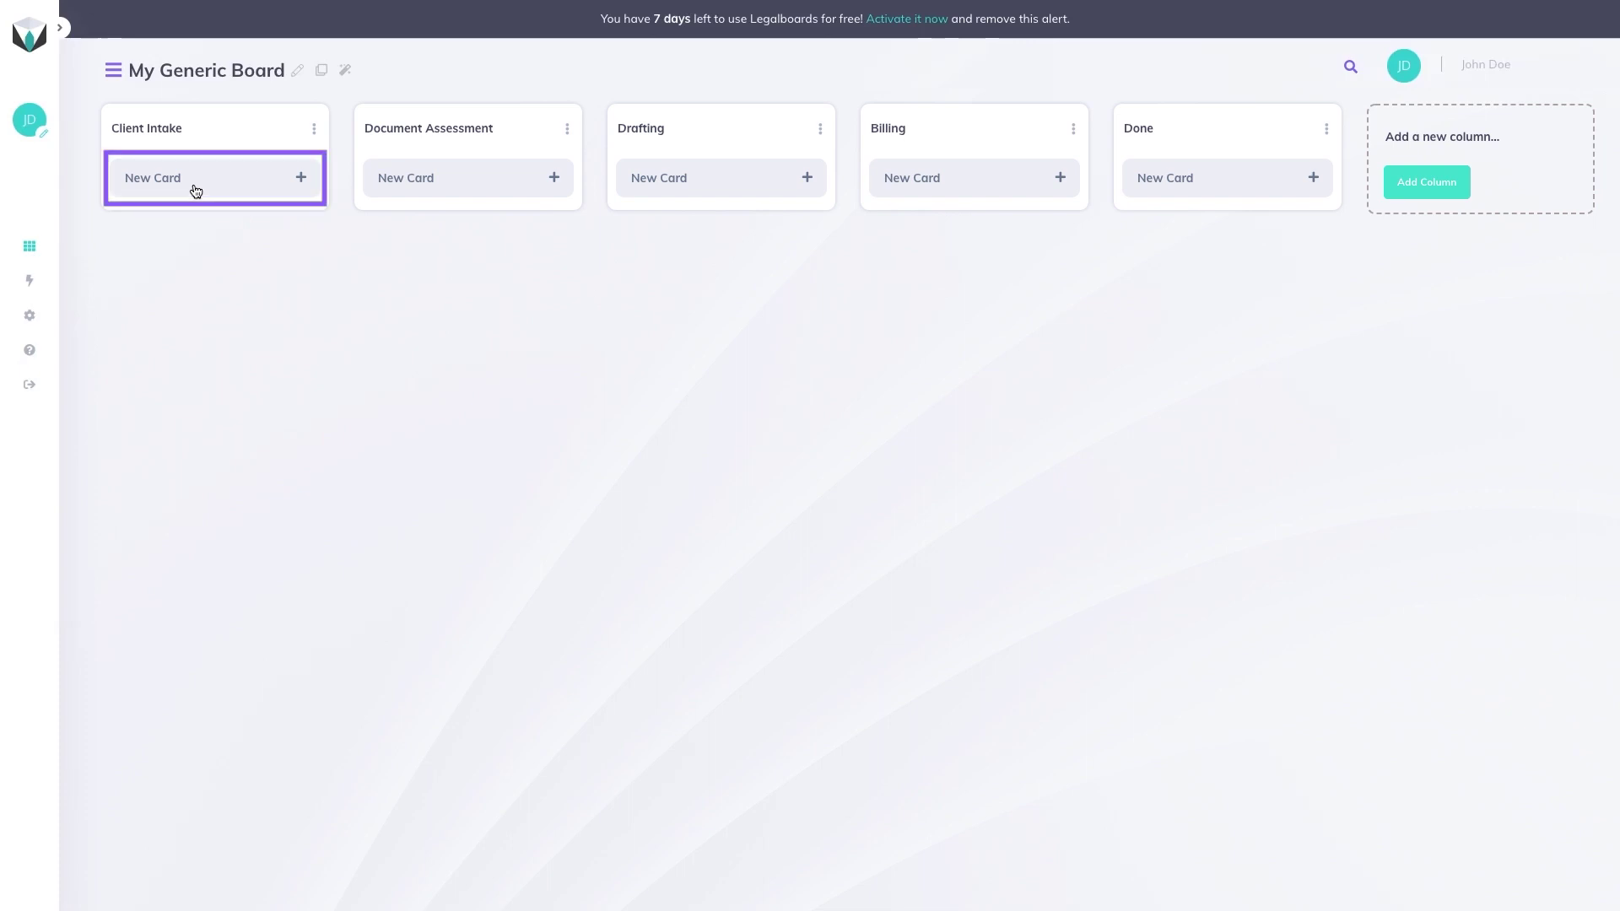
{"action": "left_click", "coordinate": [197, 191]}
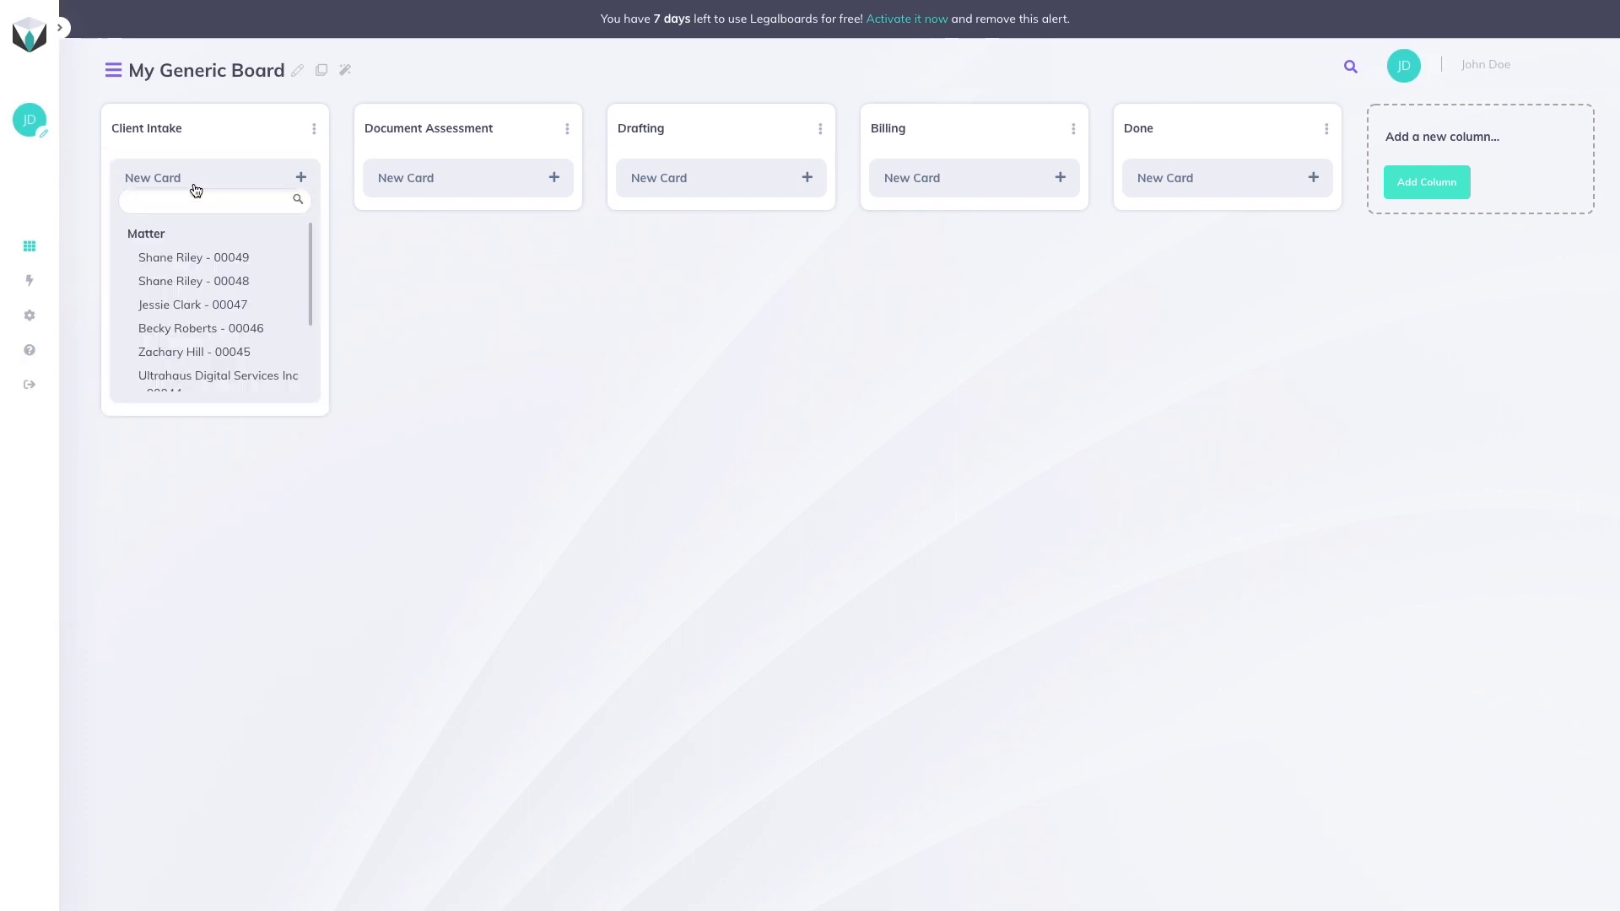
{"action": "type", "text": "00004"}
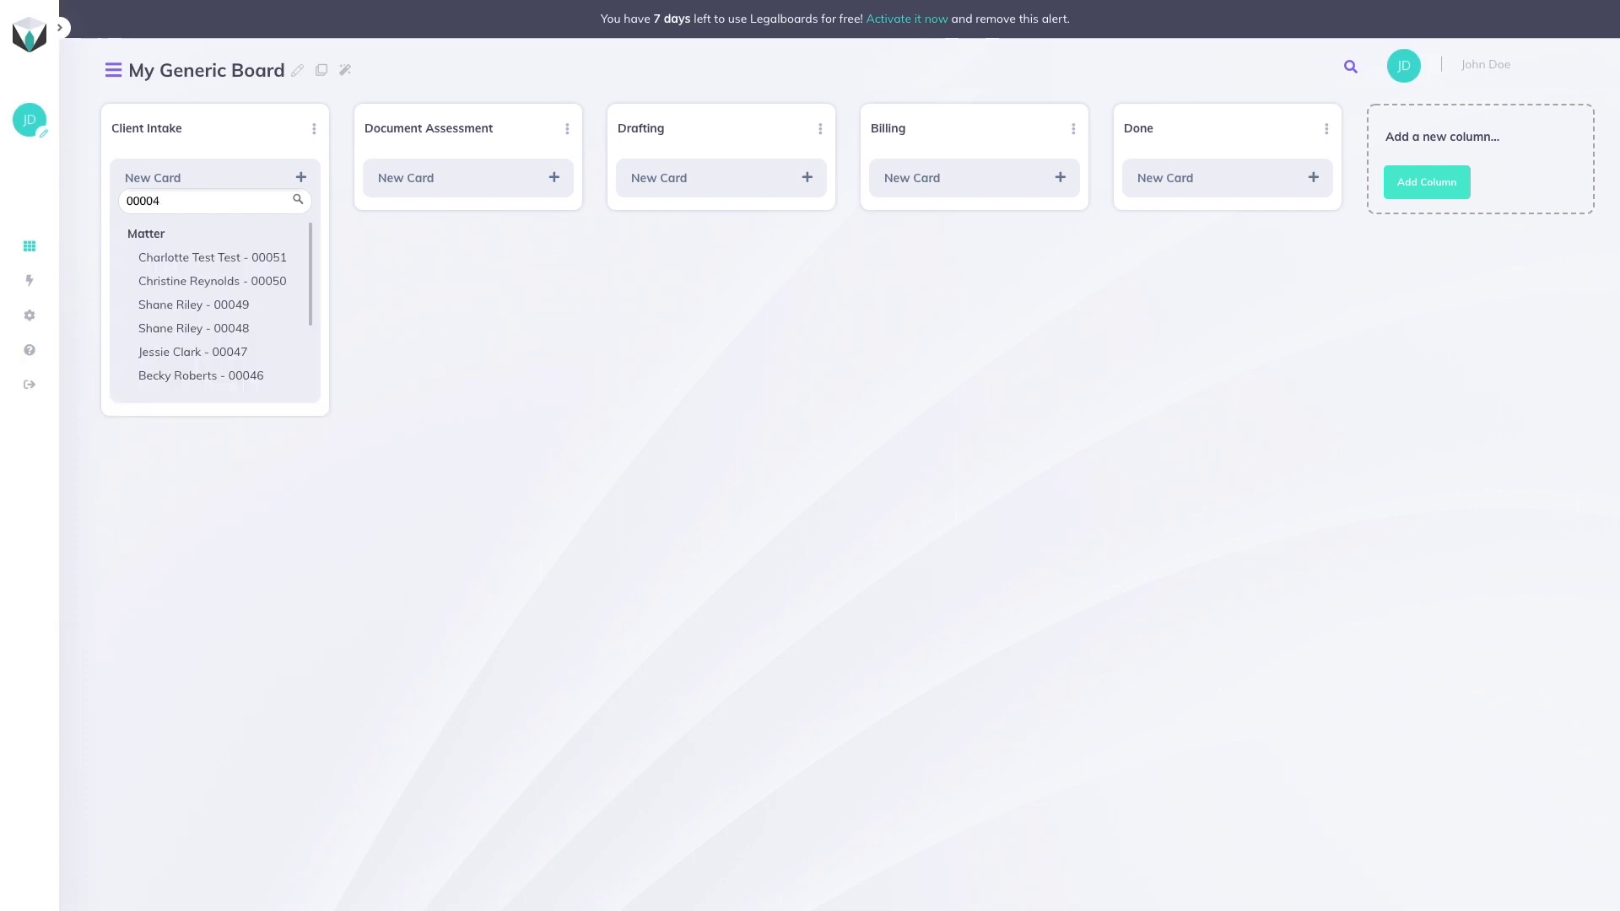
{"action": "type", "text": "6"}
{"action": "left_click", "coordinate": [192, 260]}
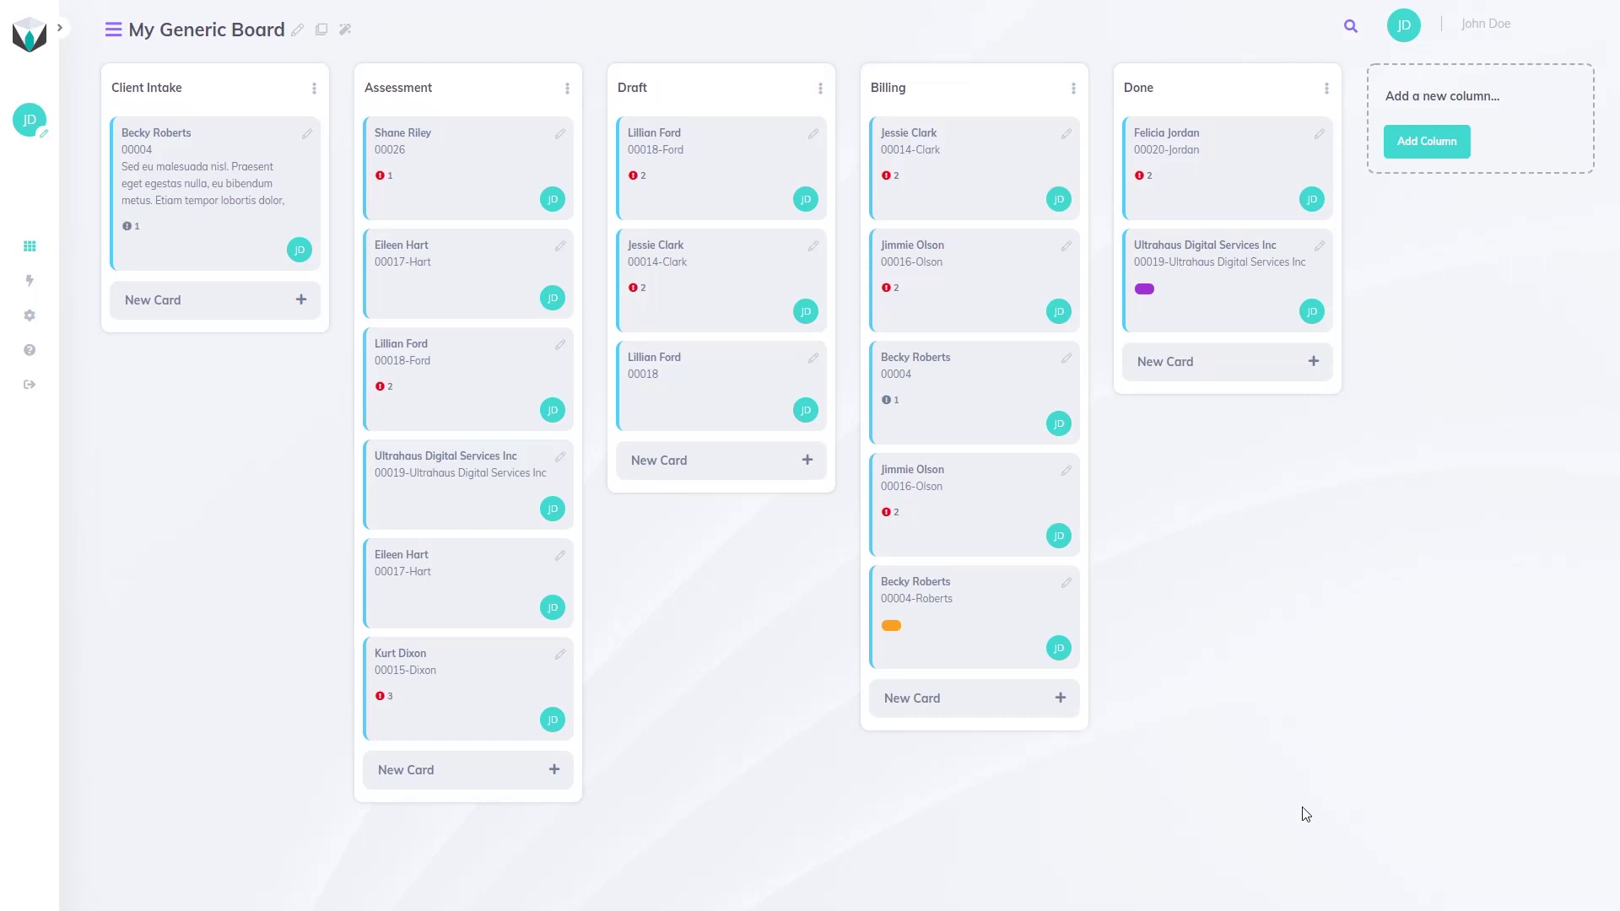
{"action": "left_click", "coordinate": [196, 220]}
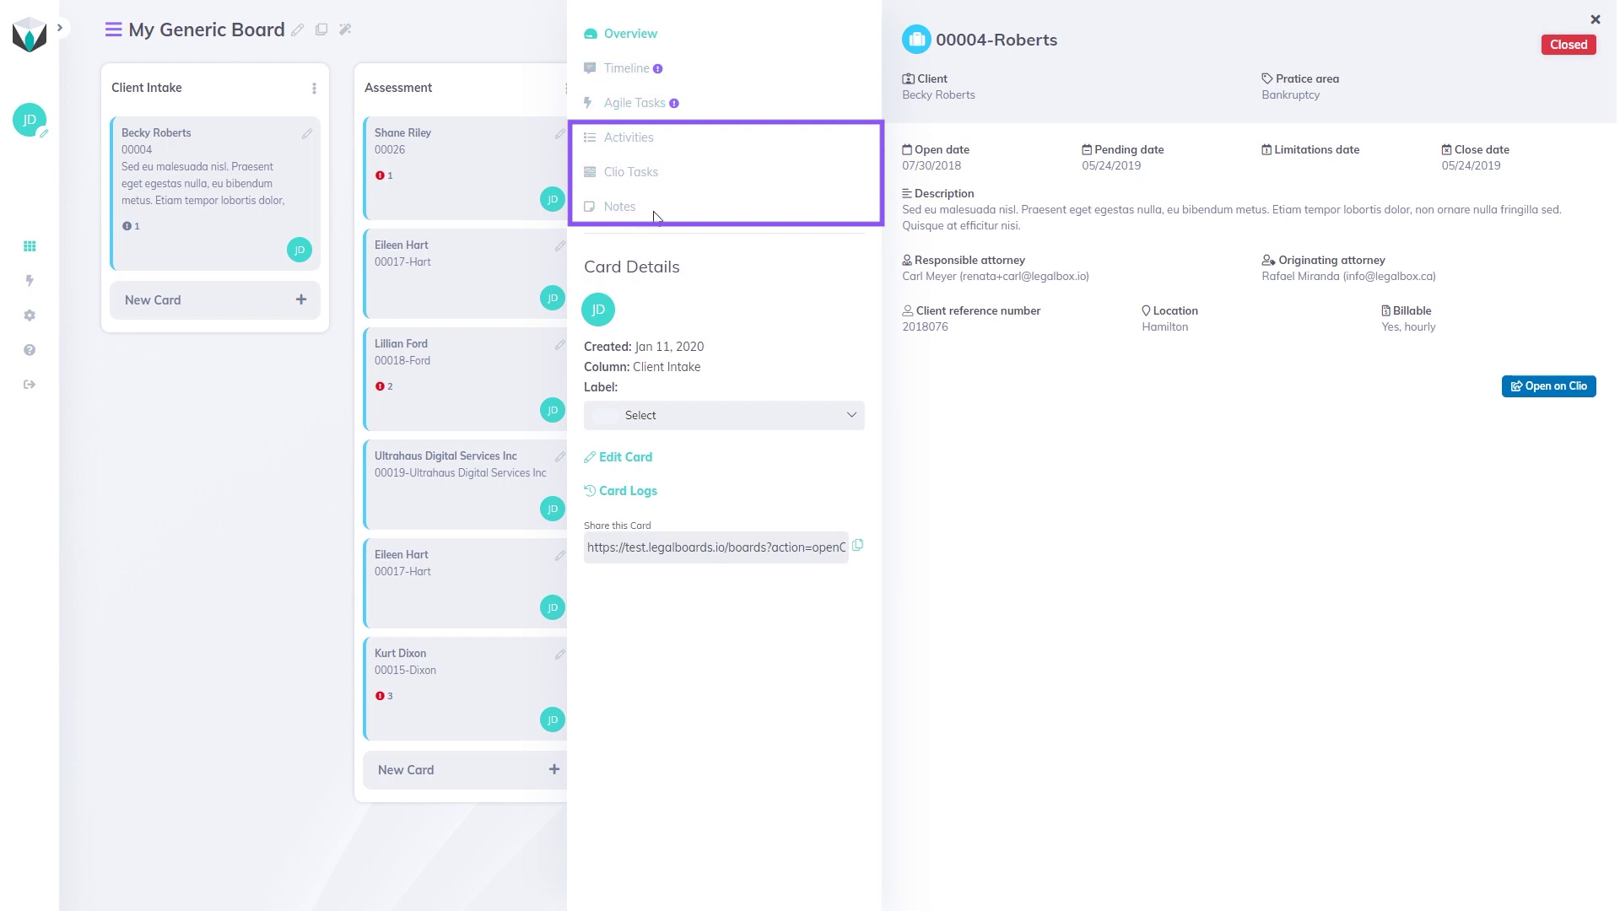
{"action": "left_click", "coordinate": [629, 138]}
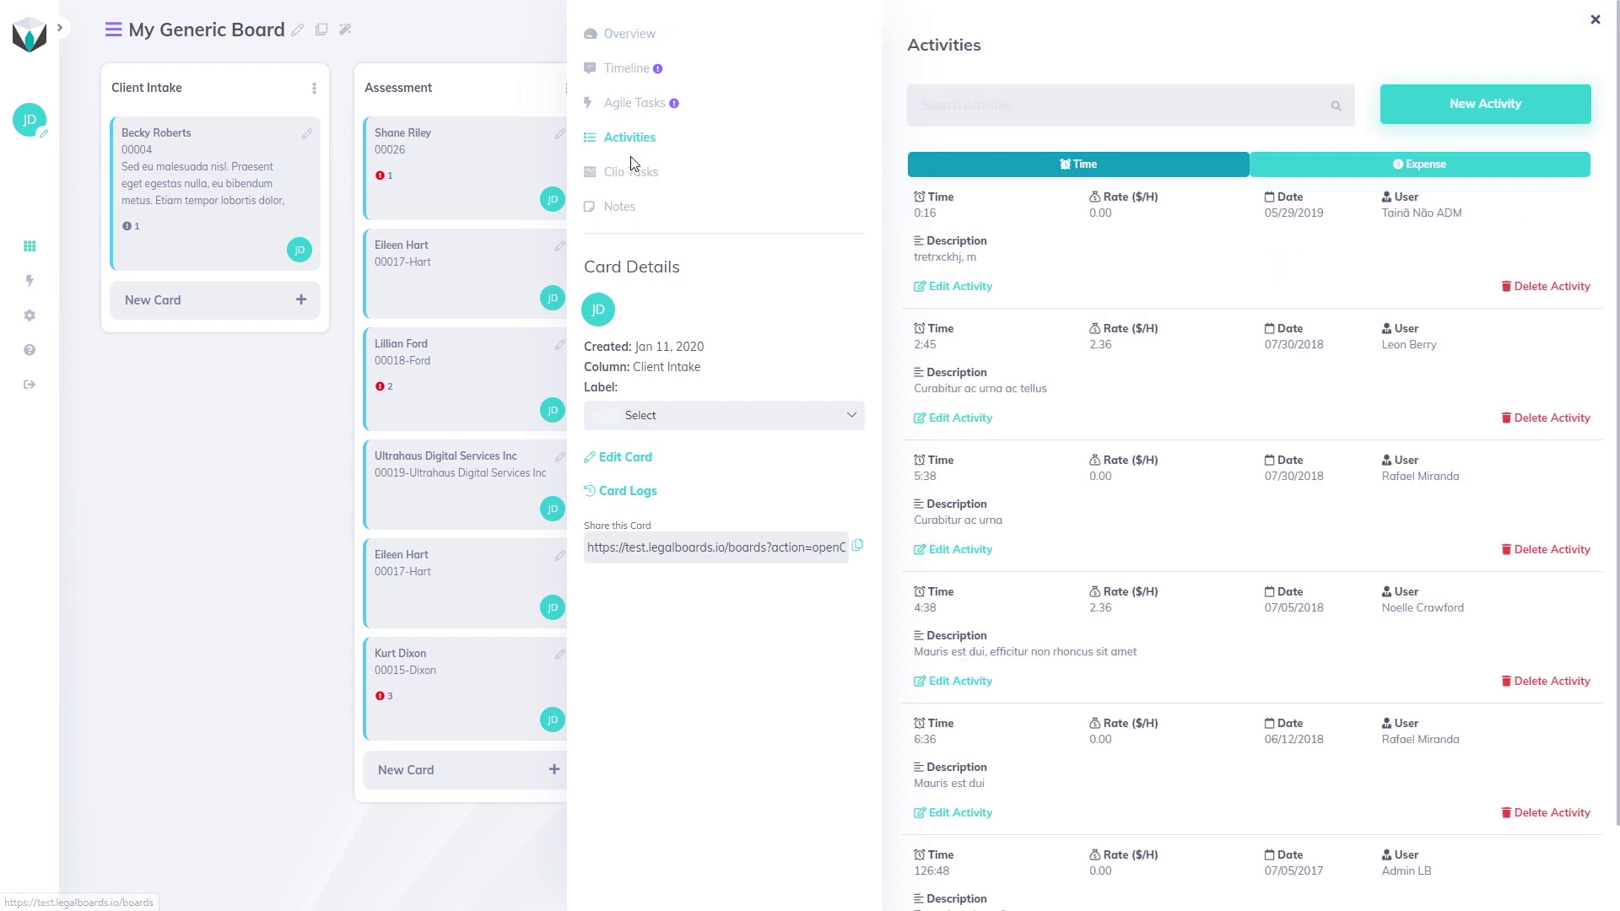
{"action": "left_click", "coordinate": [627, 175]}
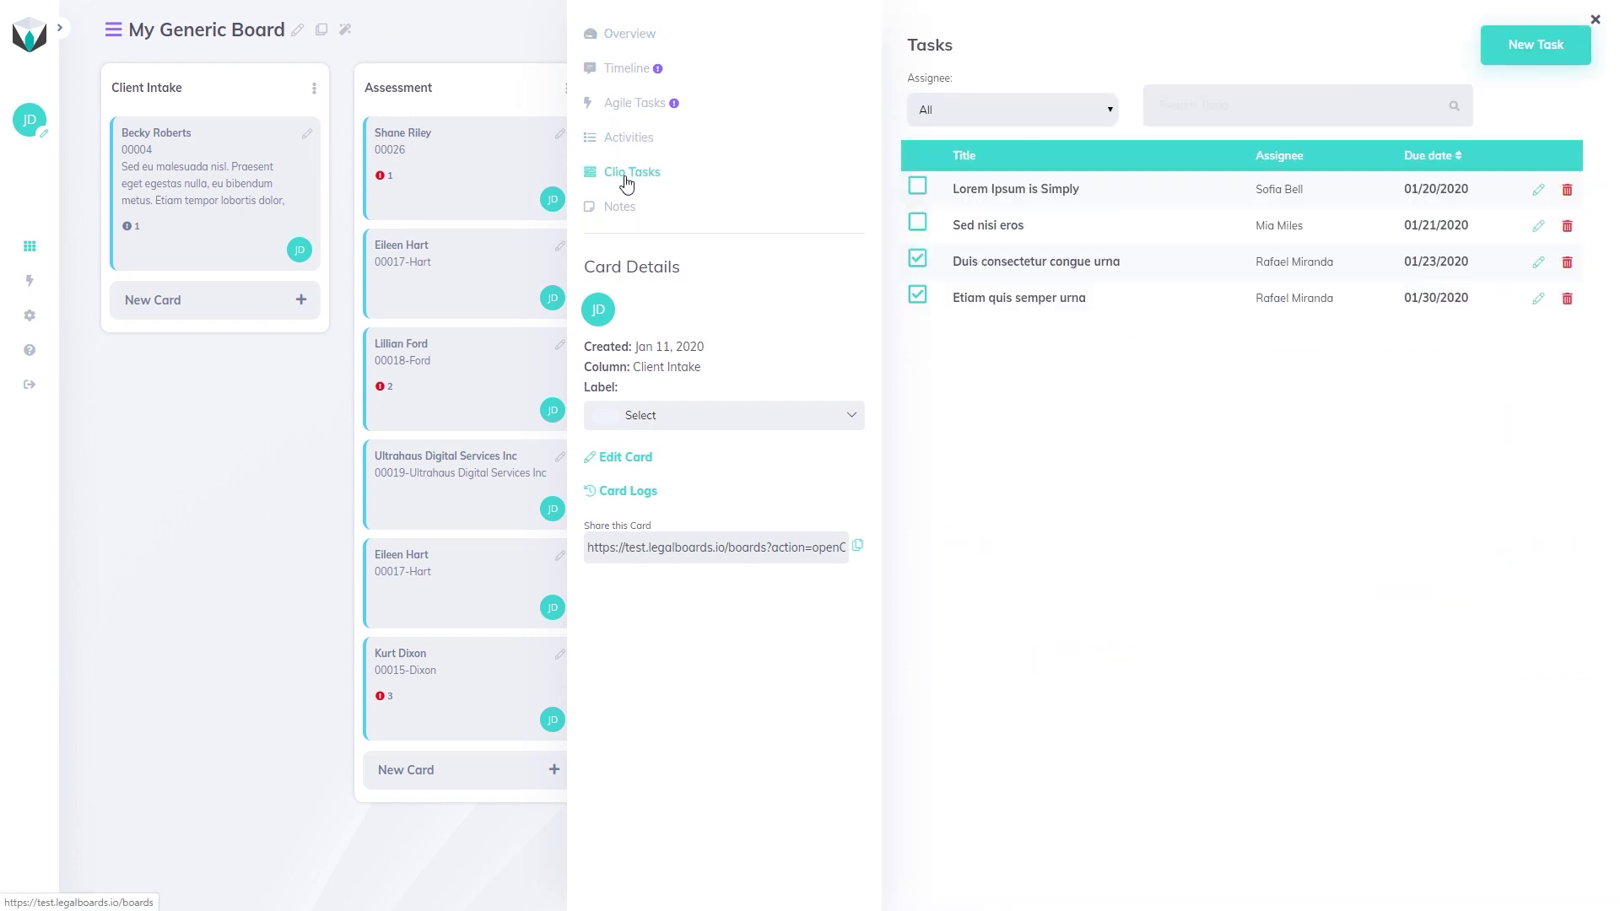
{"action": "left_click", "coordinate": [620, 210]}
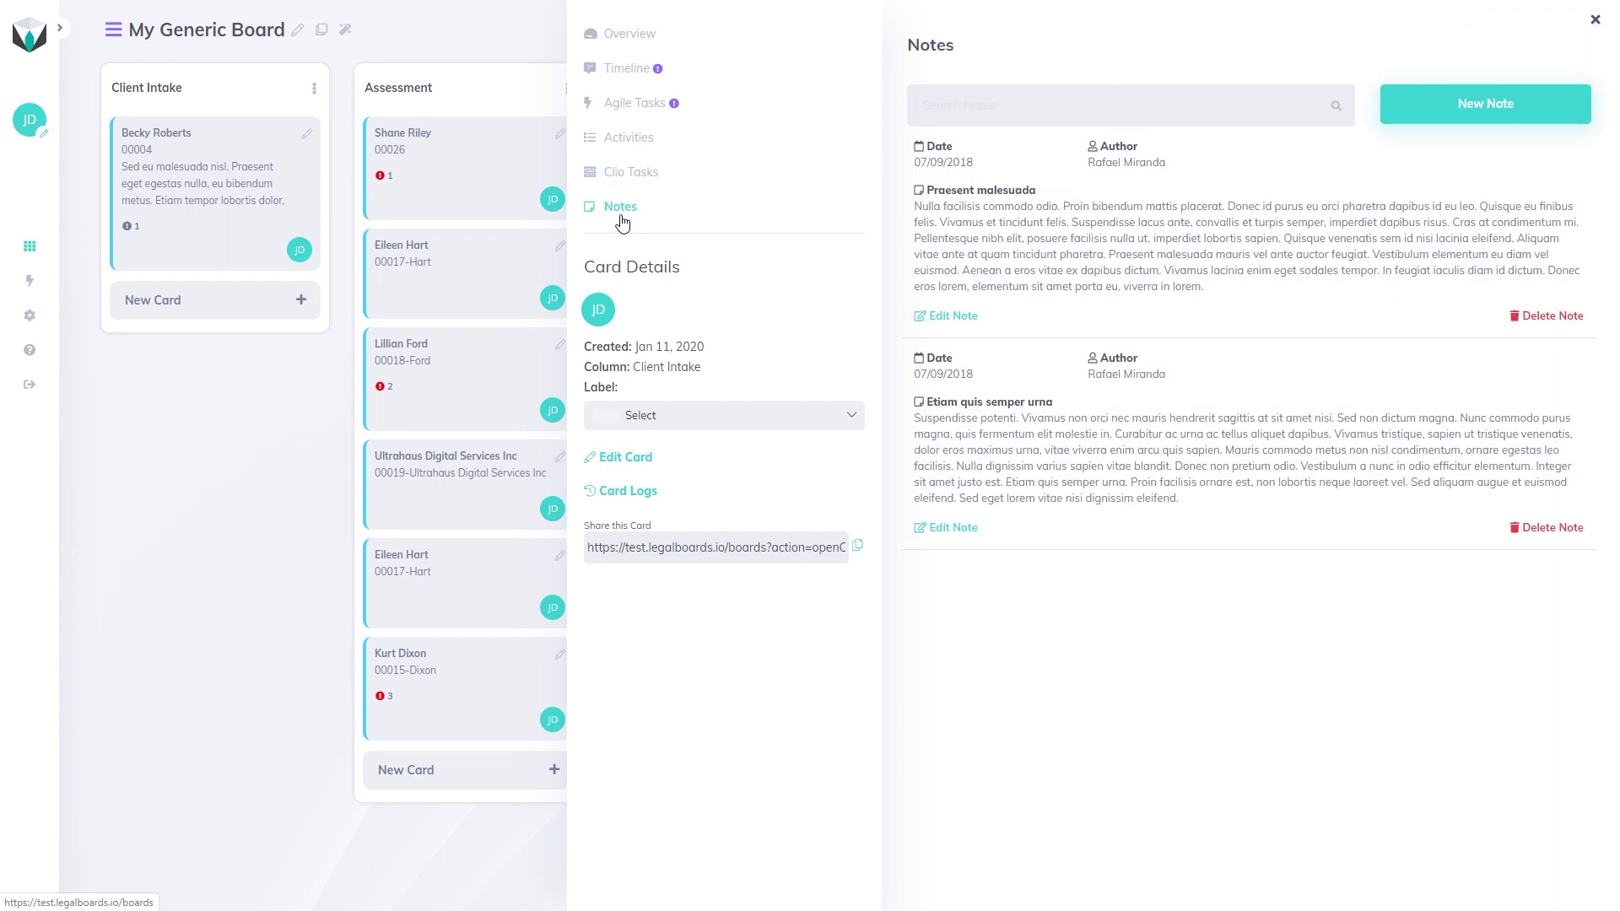
Step: Start a new note on the matter, cancel it, and close the card details
{"action": "left_click", "coordinate": [1448, 119]}
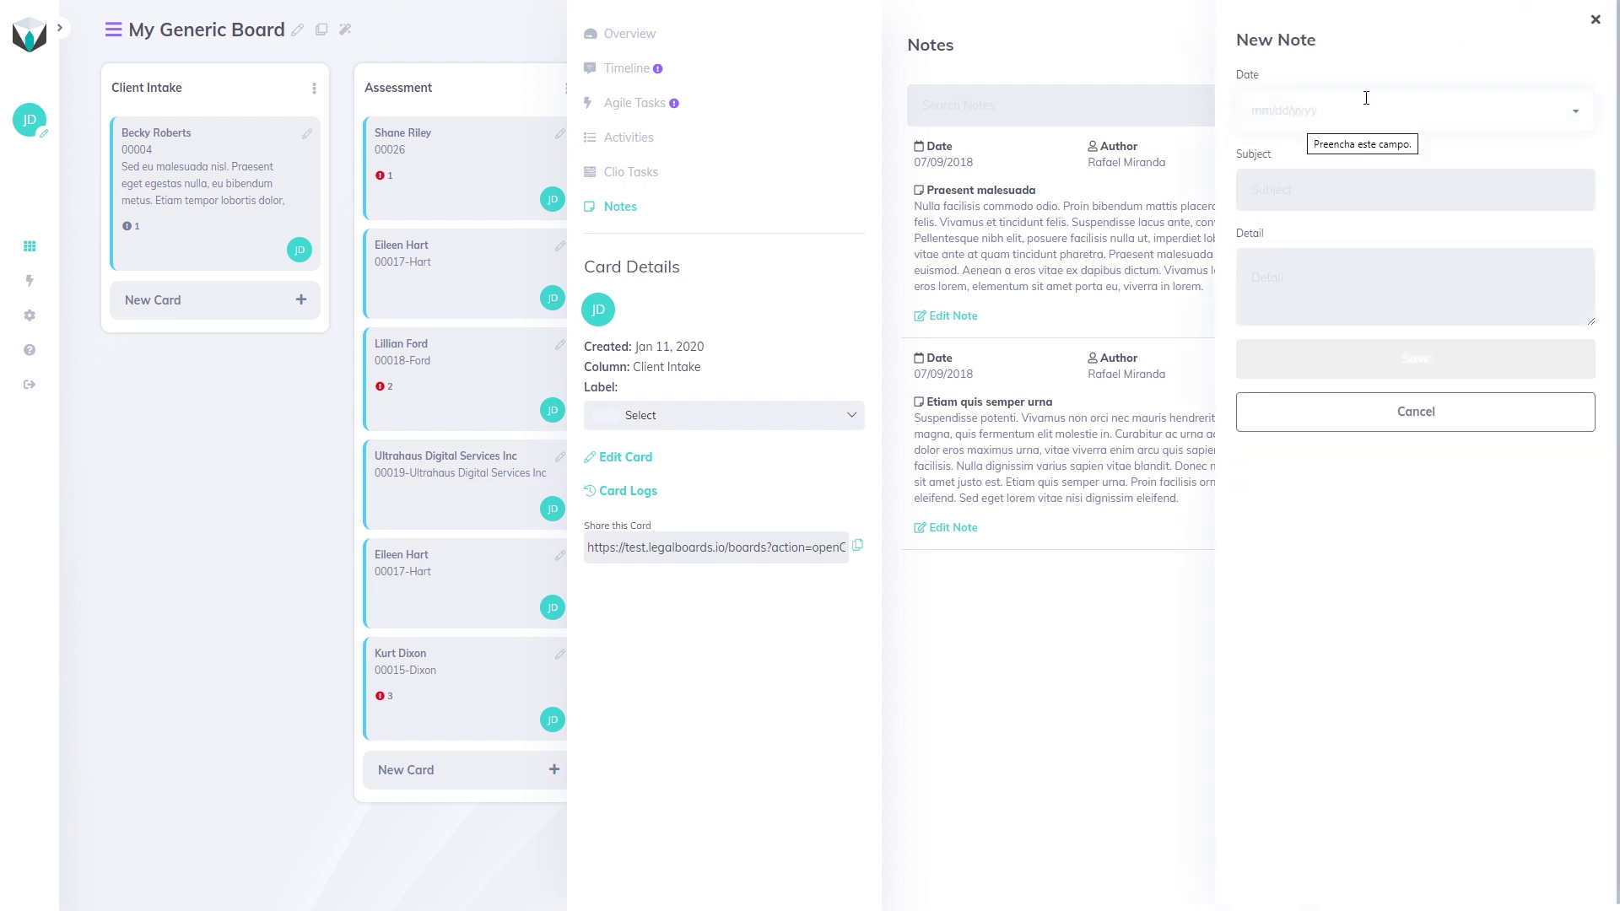
{"action": "left_click", "coordinate": [1595, 19]}
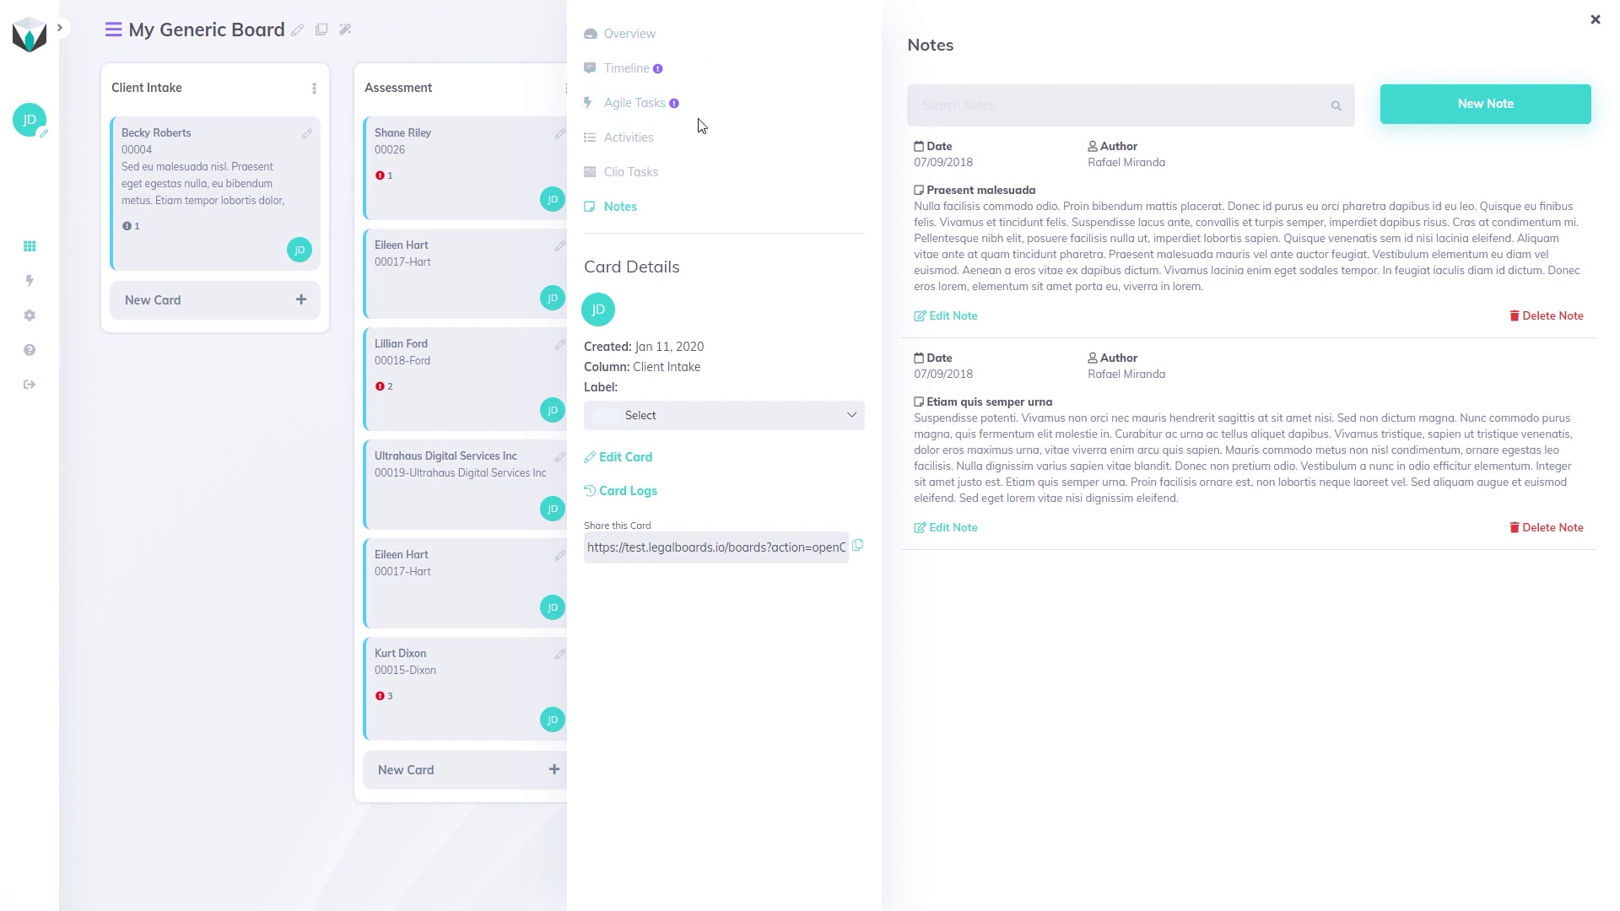
{"action": "left_click", "coordinate": [1598, 26]}
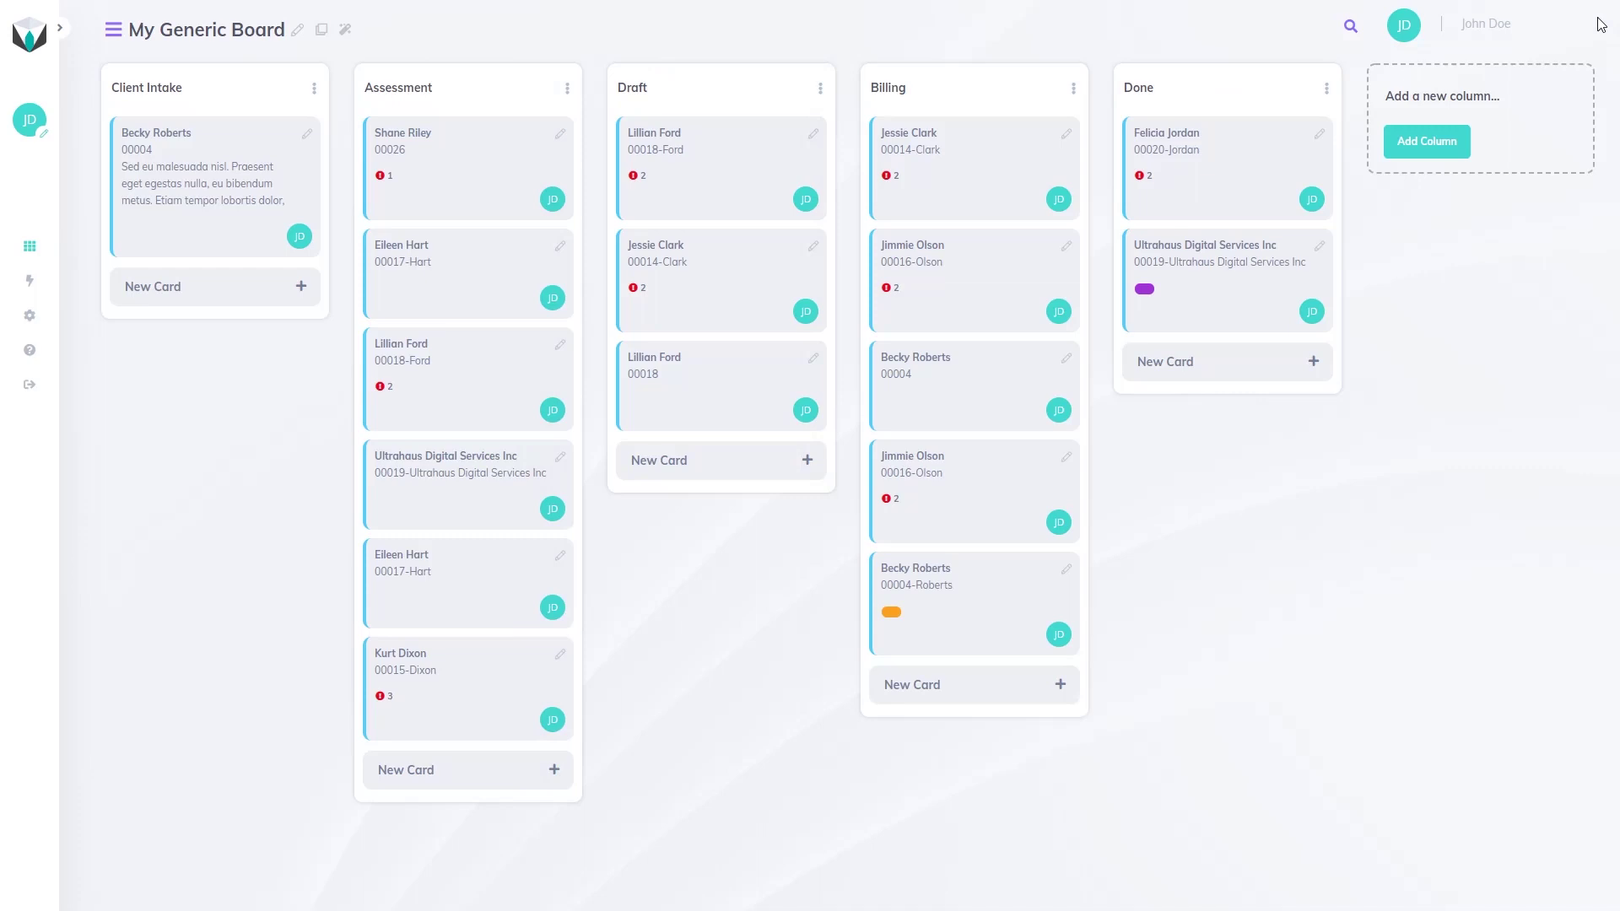
Step: Save a new-card automation sending new Clio matters to Client Intake, with no client filter
{"action": "left_click", "coordinate": [345, 30]}
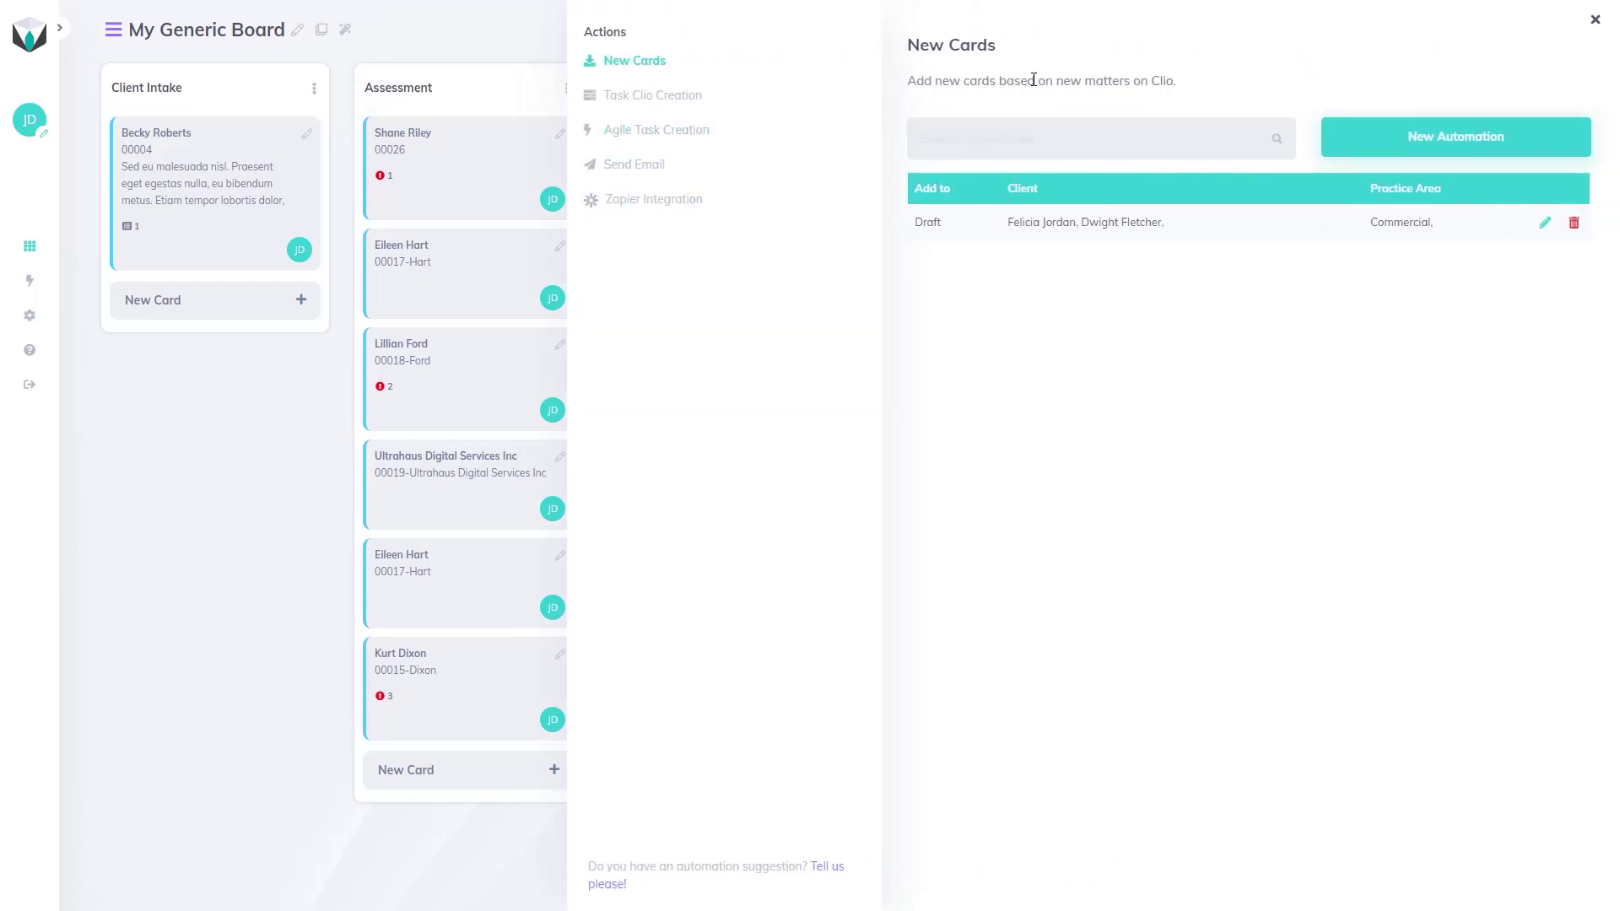
{"action": "left_click", "coordinate": [1403, 137]}
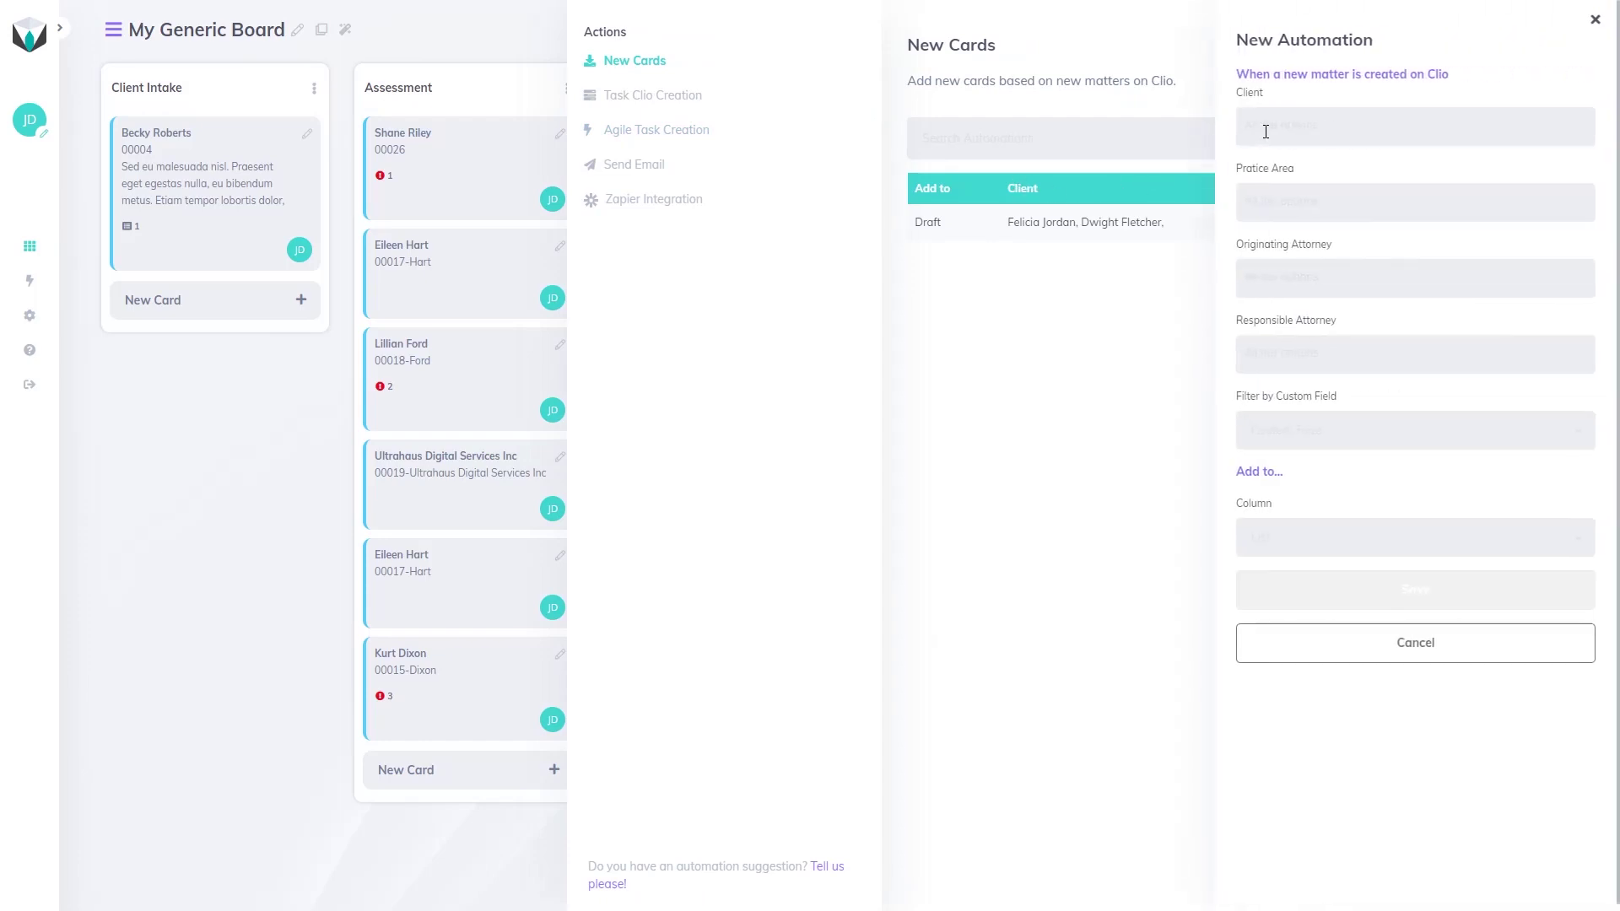
{"action": "left_click", "coordinate": [1265, 132]}
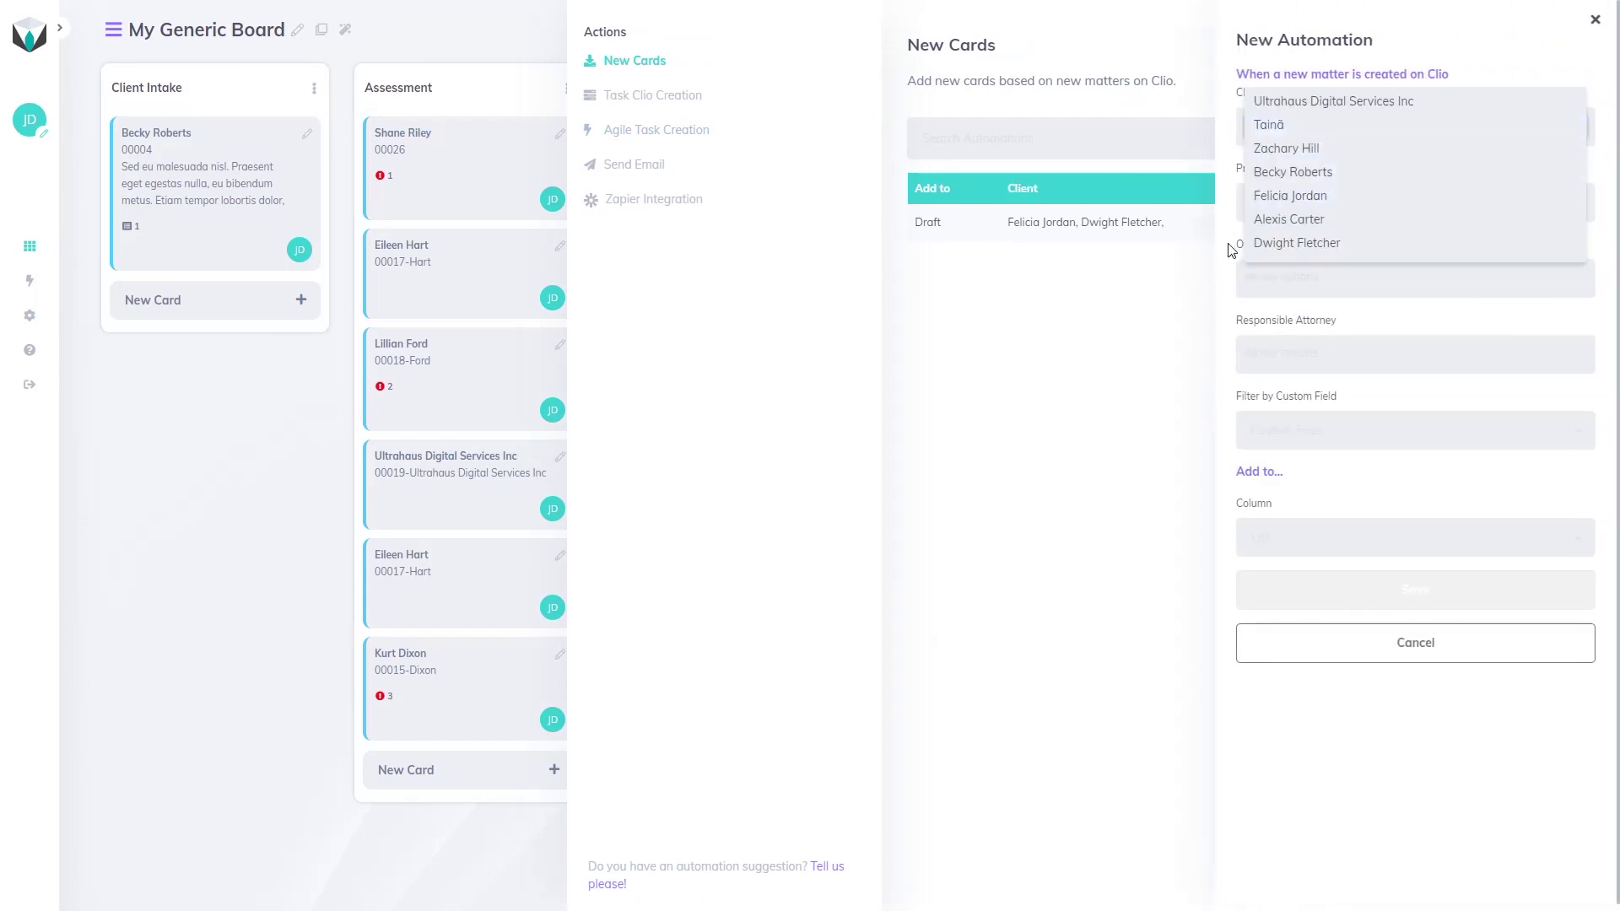
{"action": "left_click", "coordinate": [1228, 249]}
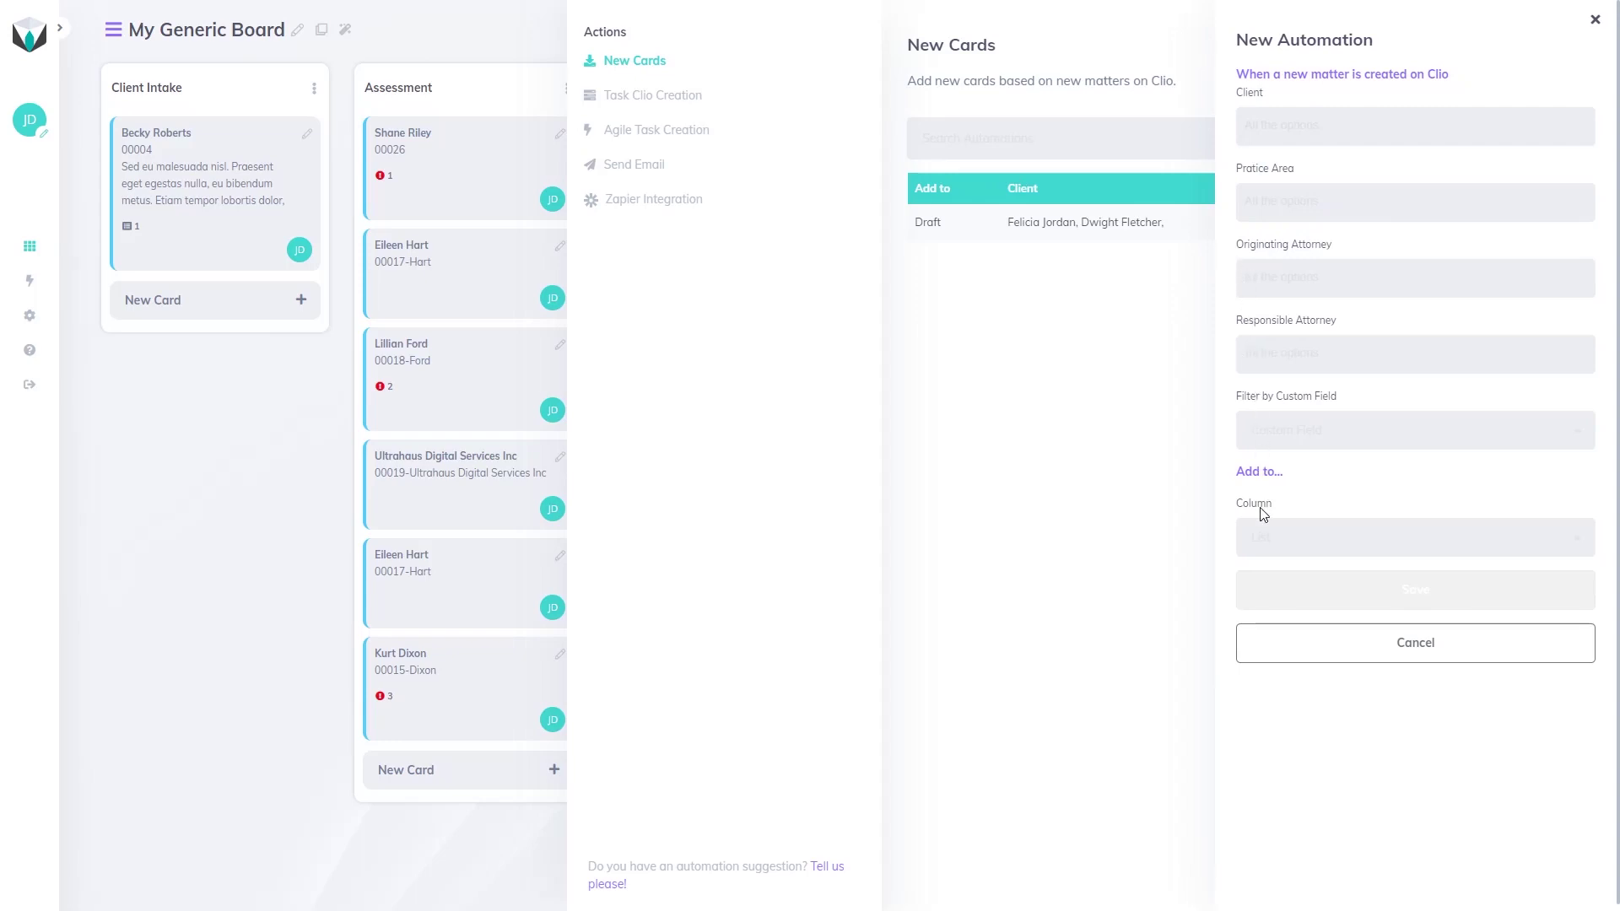
{"action": "left_click", "coordinate": [1271, 544]}
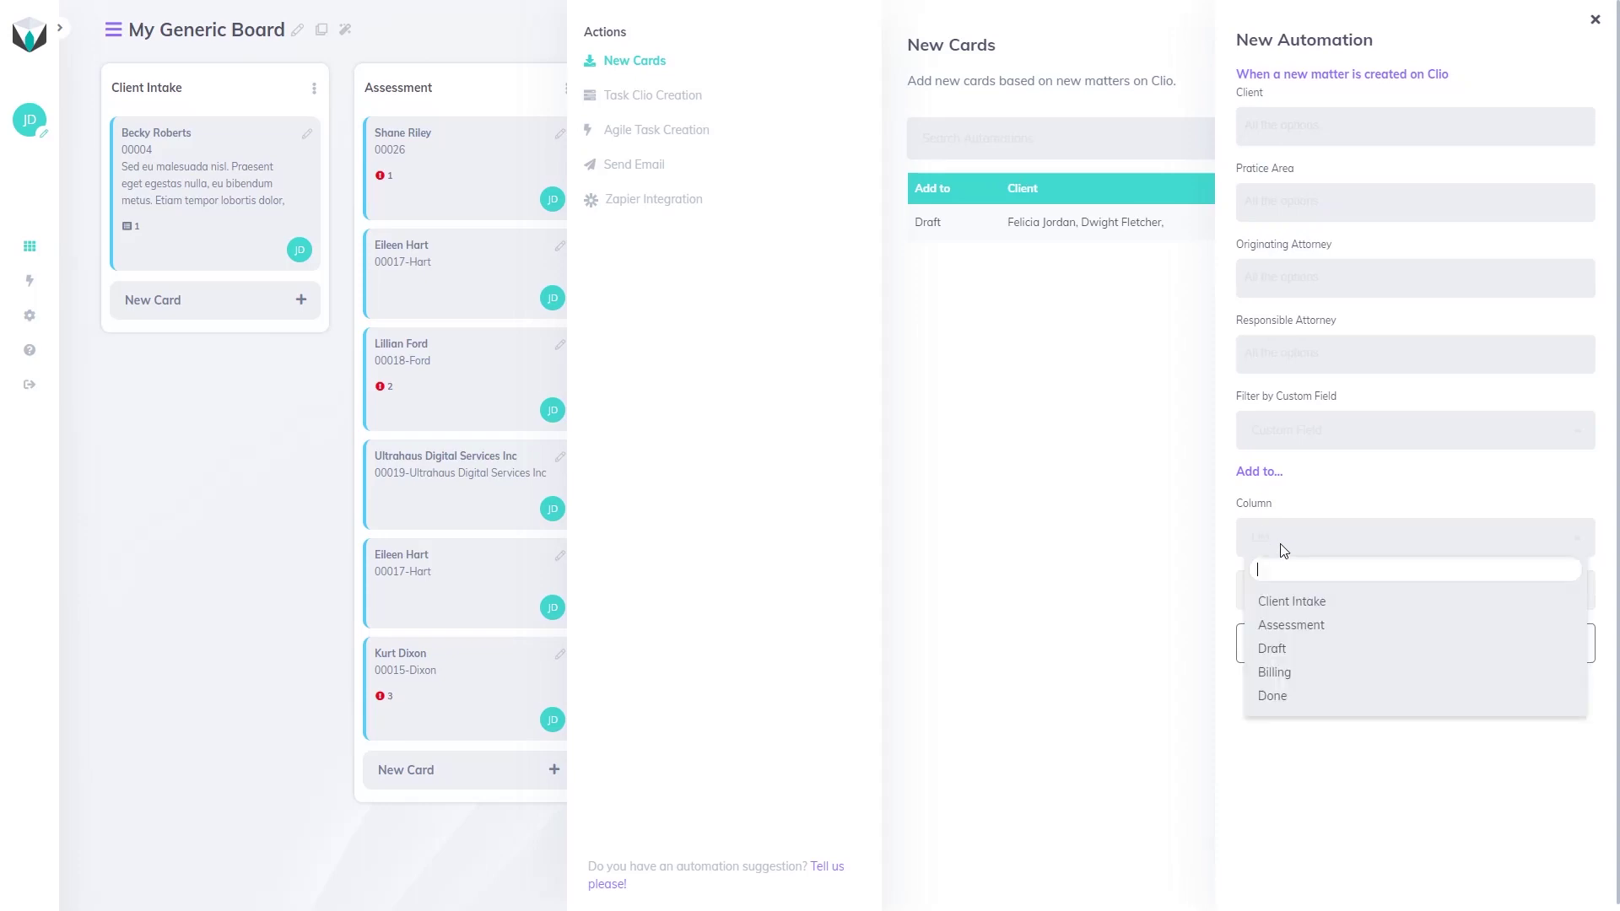
{"action": "left_click", "coordinate": [1310, 603]}
{"action": "left_click", "coordinate": [1382, 591]}
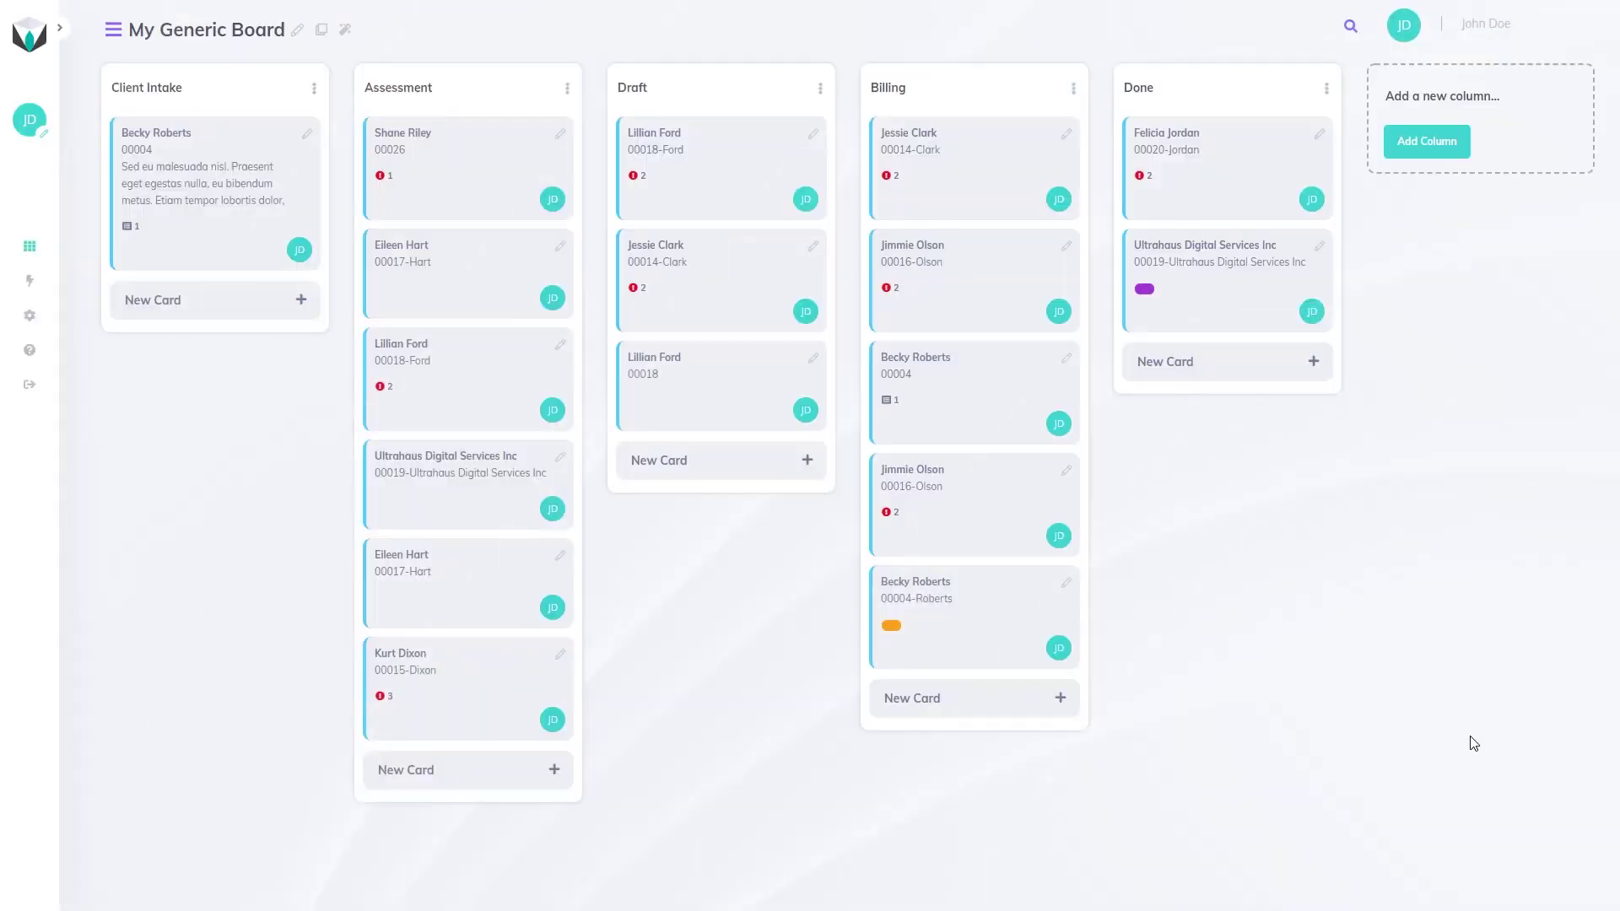
Step: Begin a Task Clio Creation automation triggered by cards dropped into Client Intake
{"action": "left_click", "coordinate": [347, 31]}
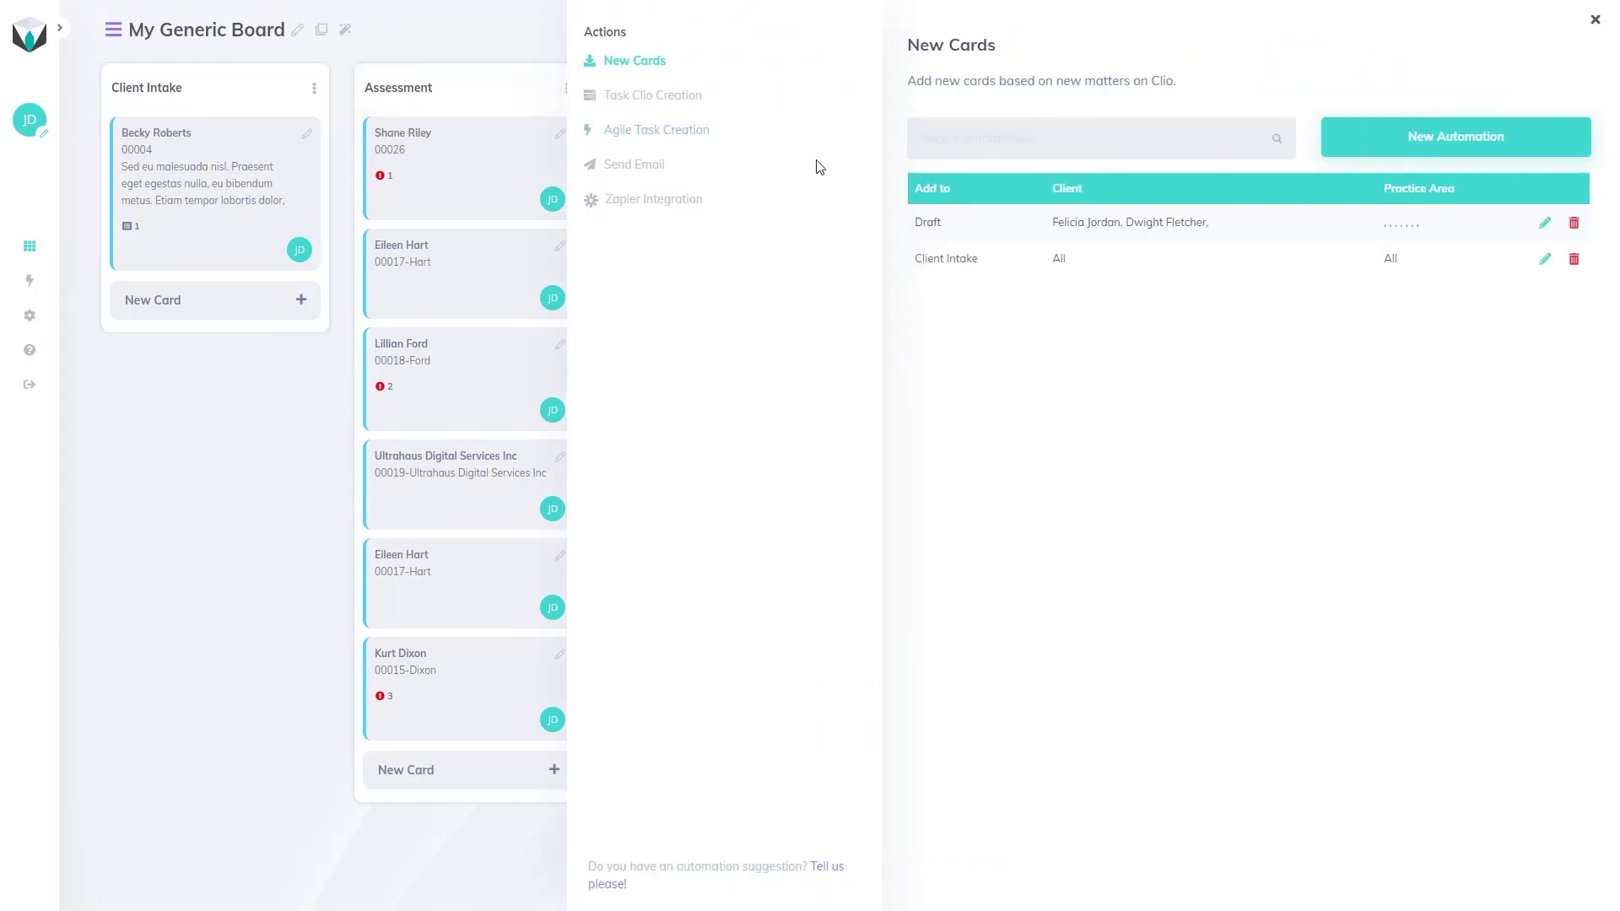
{"action": "left_click", "coordinate": [678, 99]}
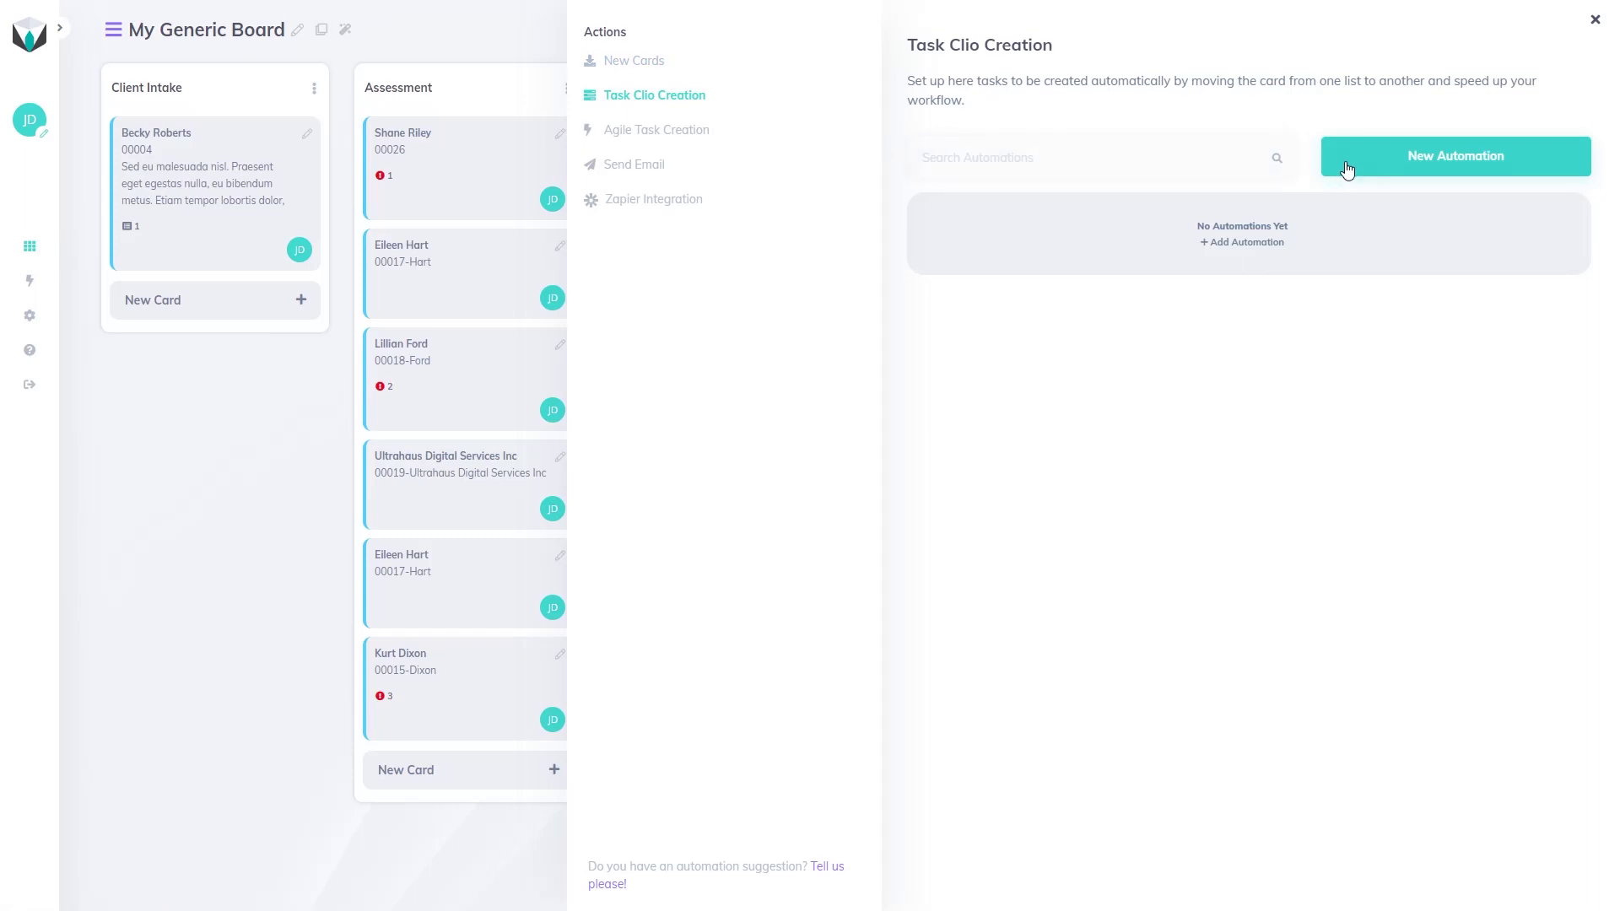
{"action": "left_click", "coordinate": [1456, 156]}
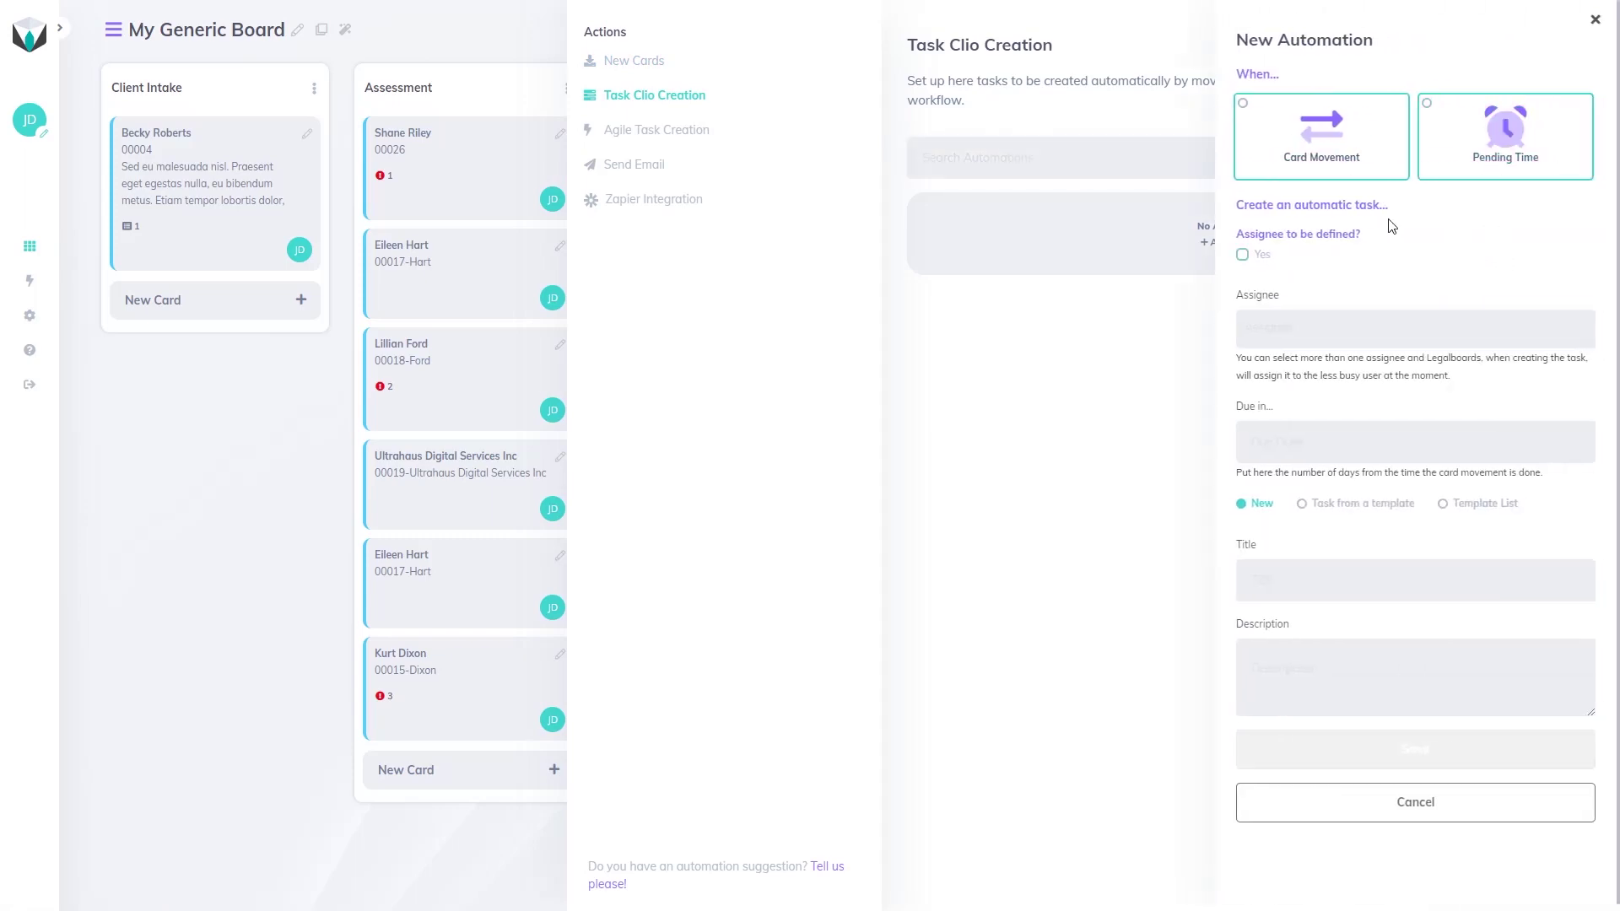
{"action": "left_click", "coordinate": [1297, 155]}
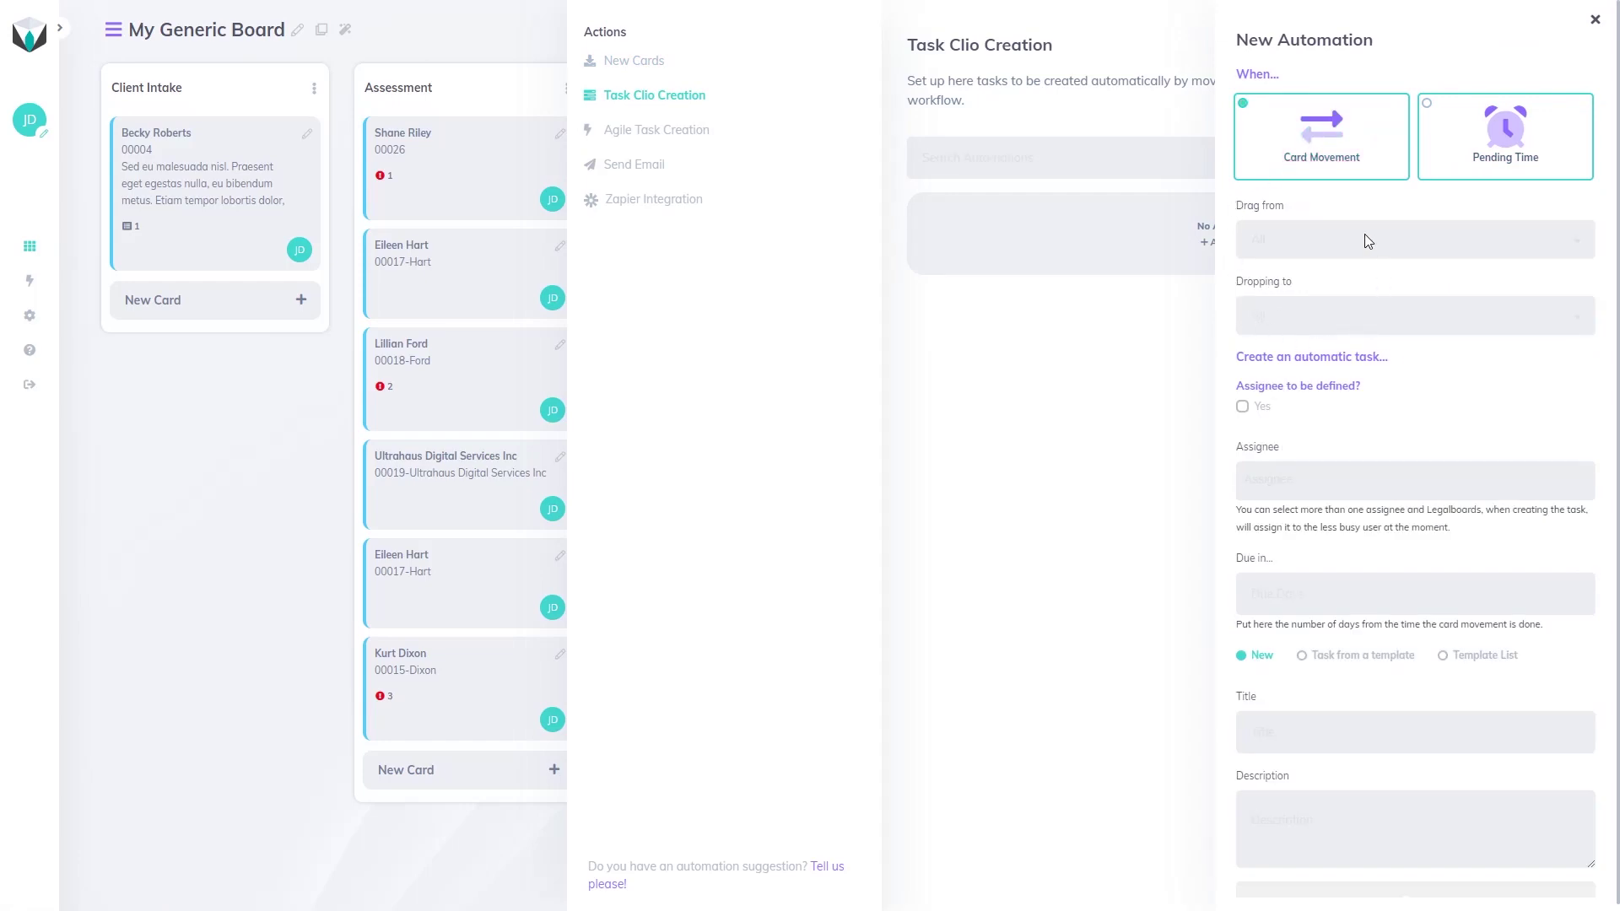
{"action": "left_click", "coordinate": [1437, 162]}
{"action": "left_click", "coordinate": [1266, 315]}
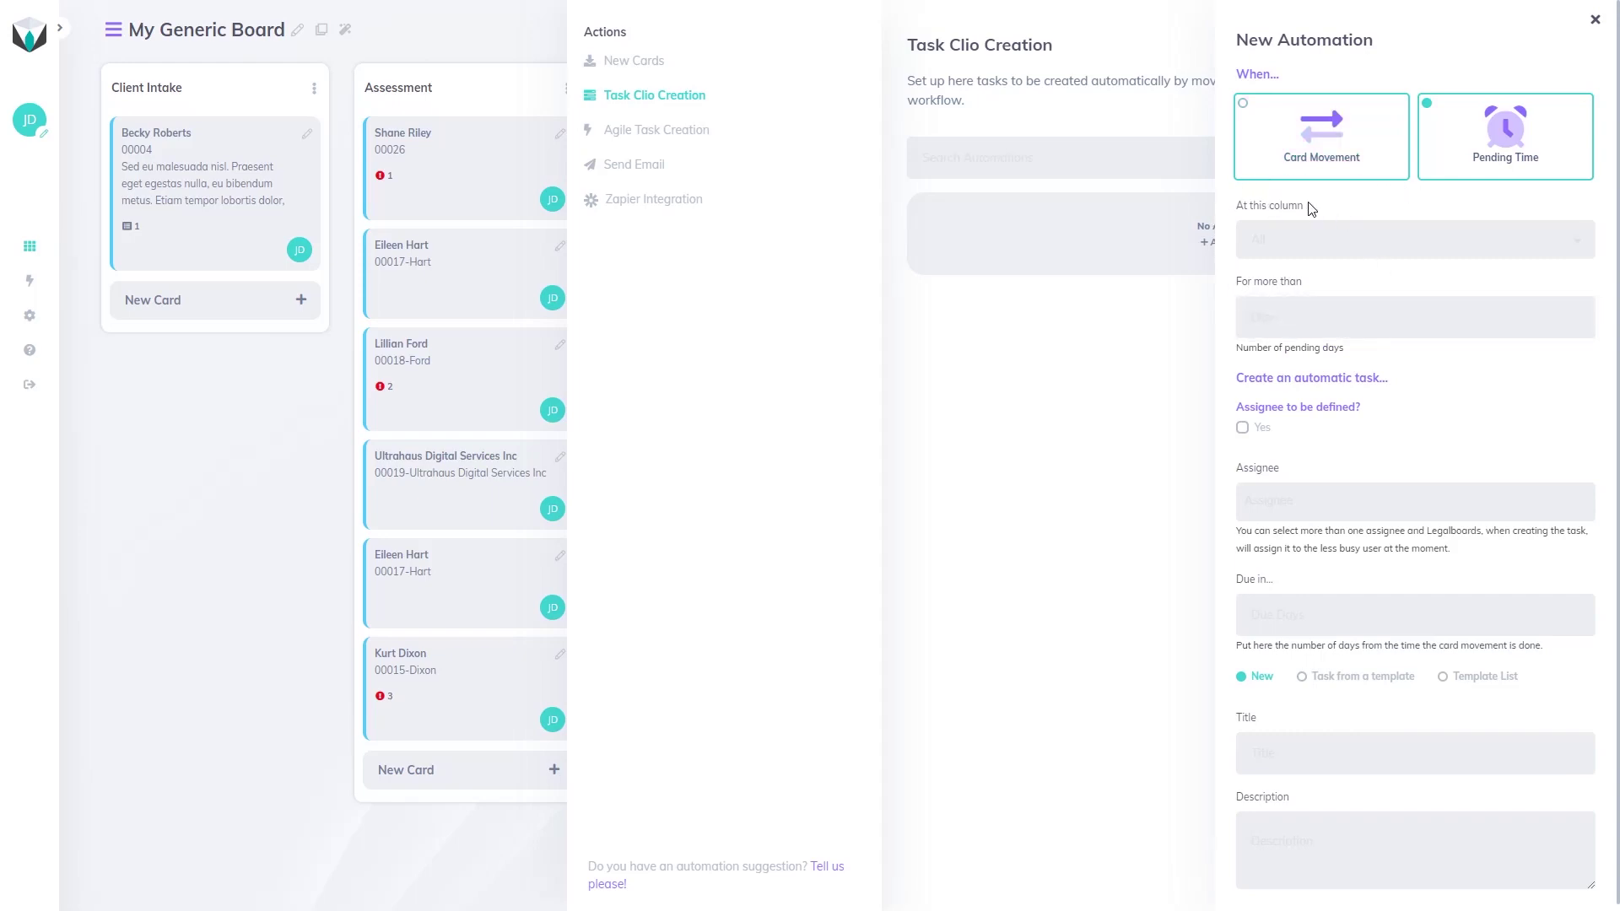
{"action": "left_click", "coordinate": [1316, 160]}
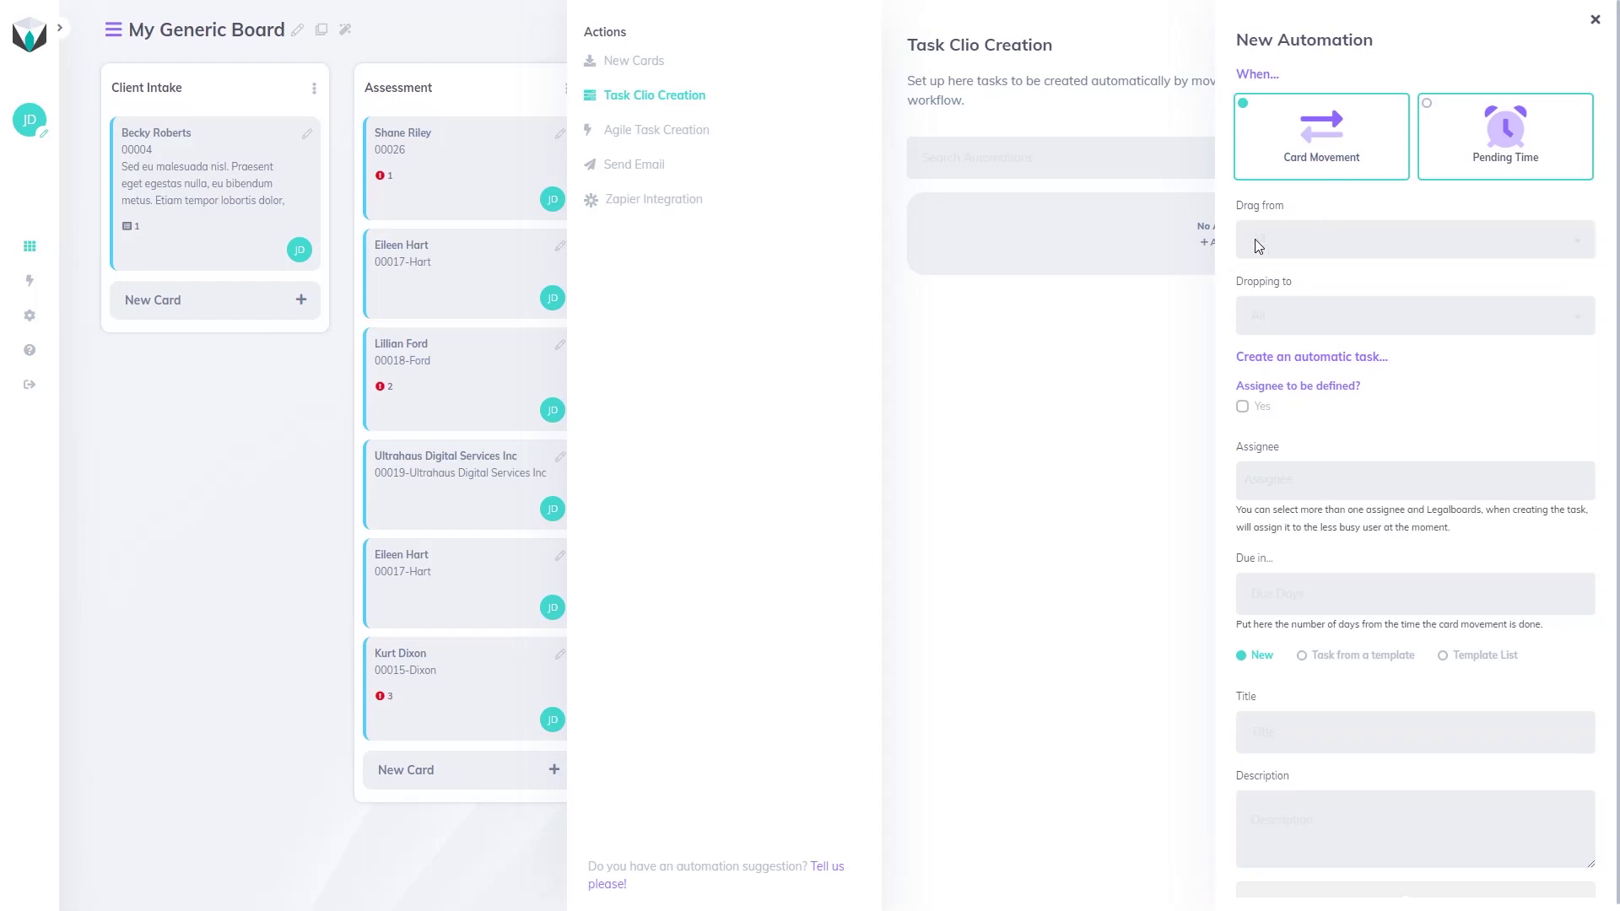
{"action": "left_click", "coordinate": [1278, 315]}
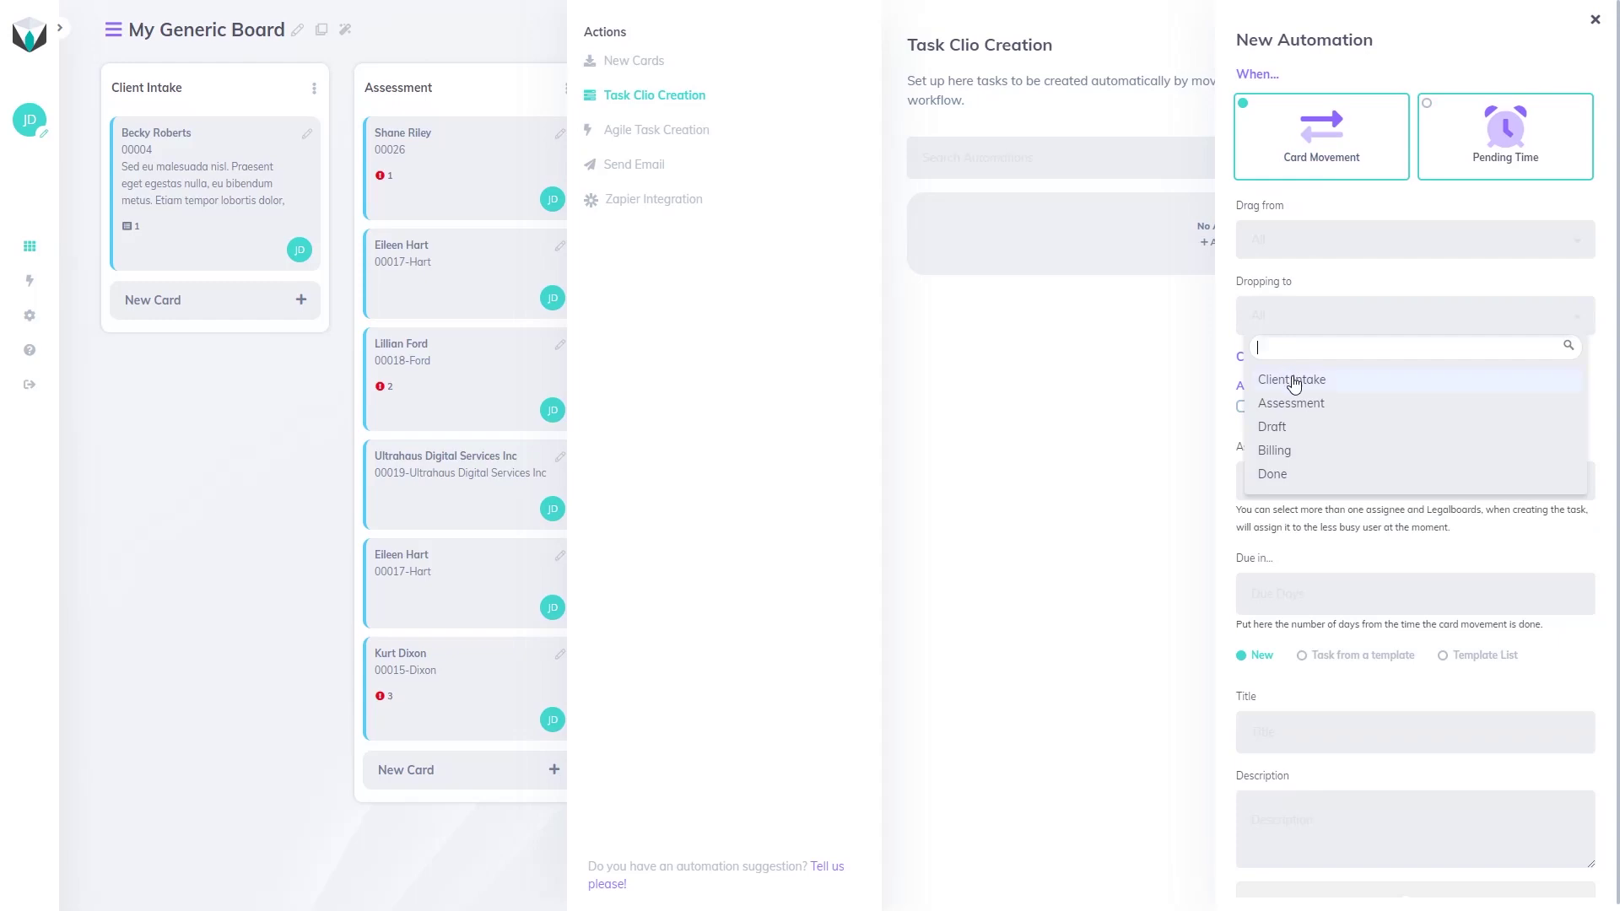
{"action": "left_click", "coordinate": [1292, 380]}
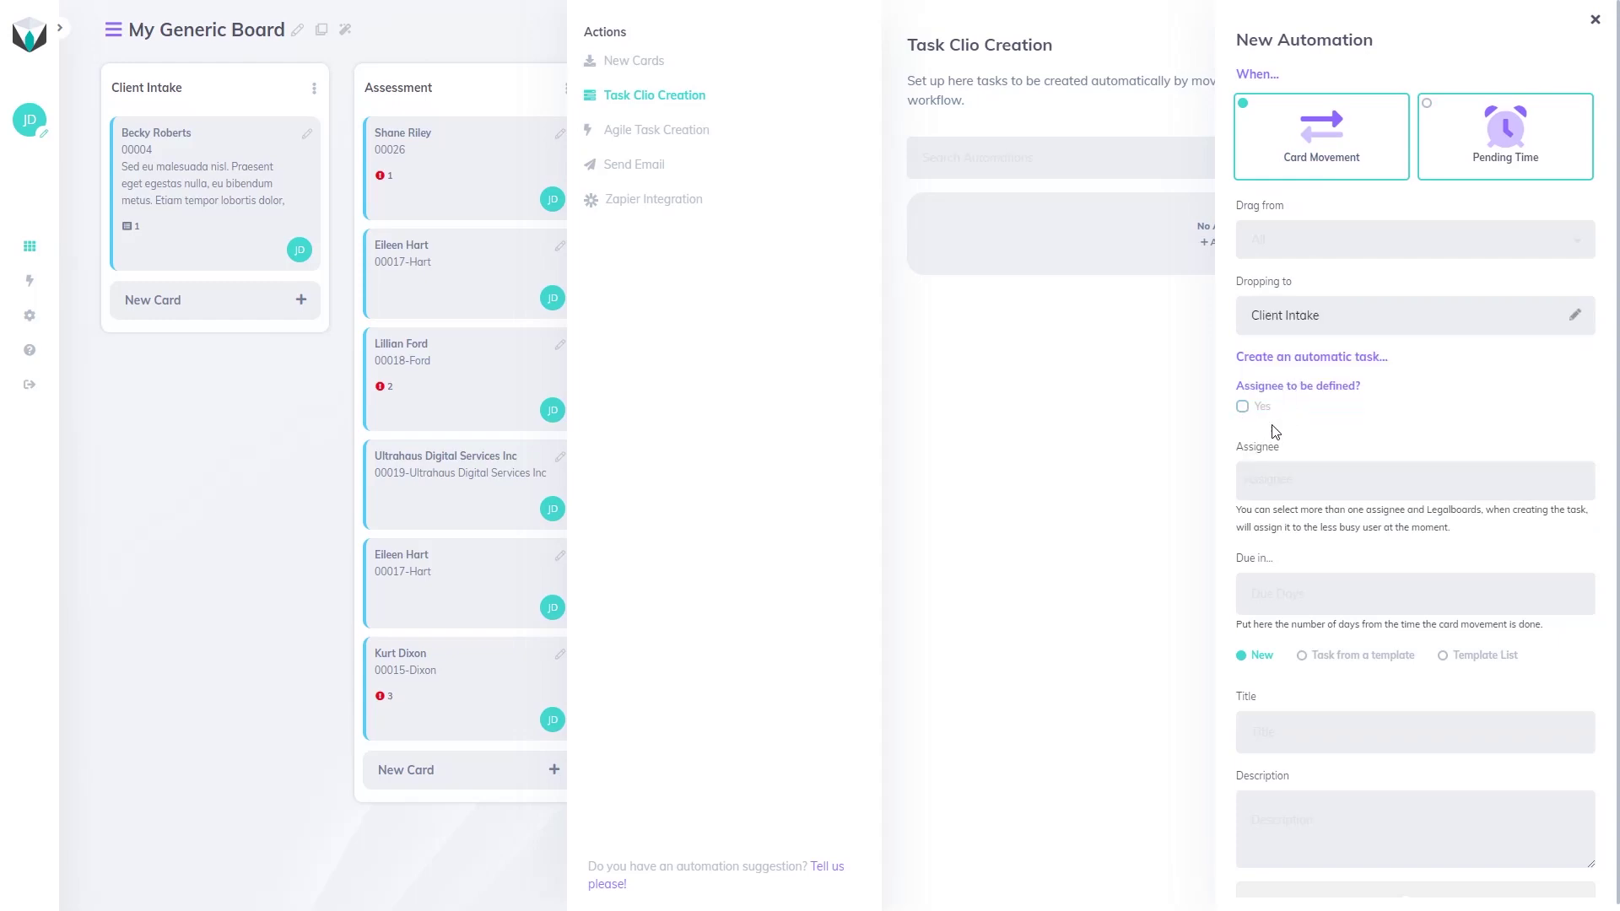
{"action": "scroll", "coordinate": [1317, 428], "scroll_direction": "down", "scroll_amount": 2}
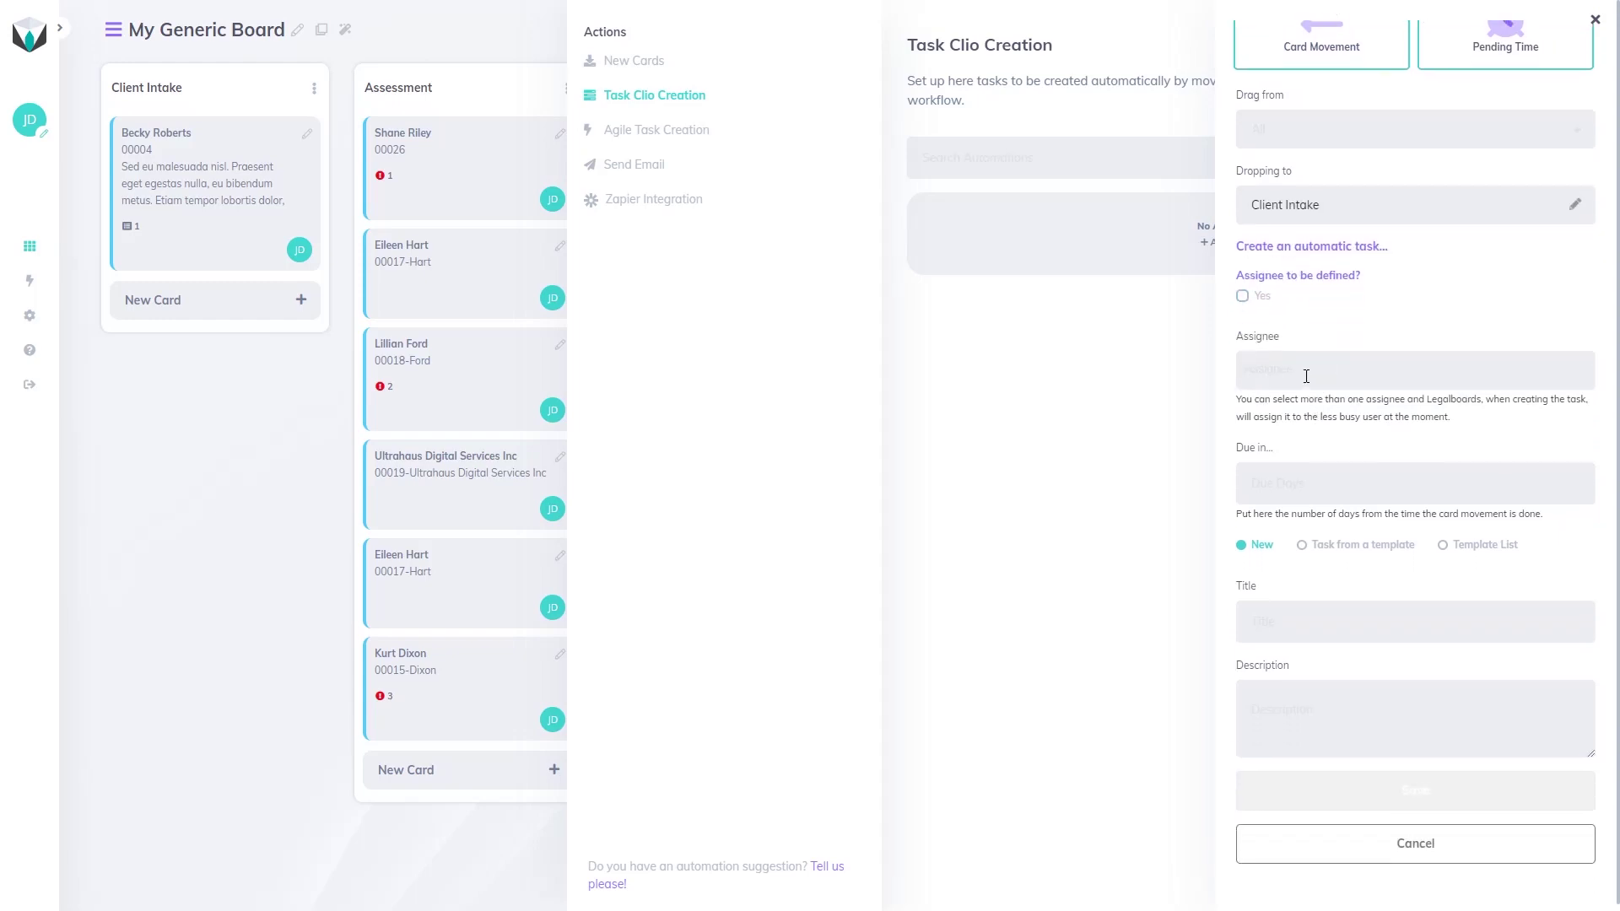
Step: Assign the task to the matter's responsible attorney, due in 3 days
{"action": "left_click", "coordinate": [1305, 376]}
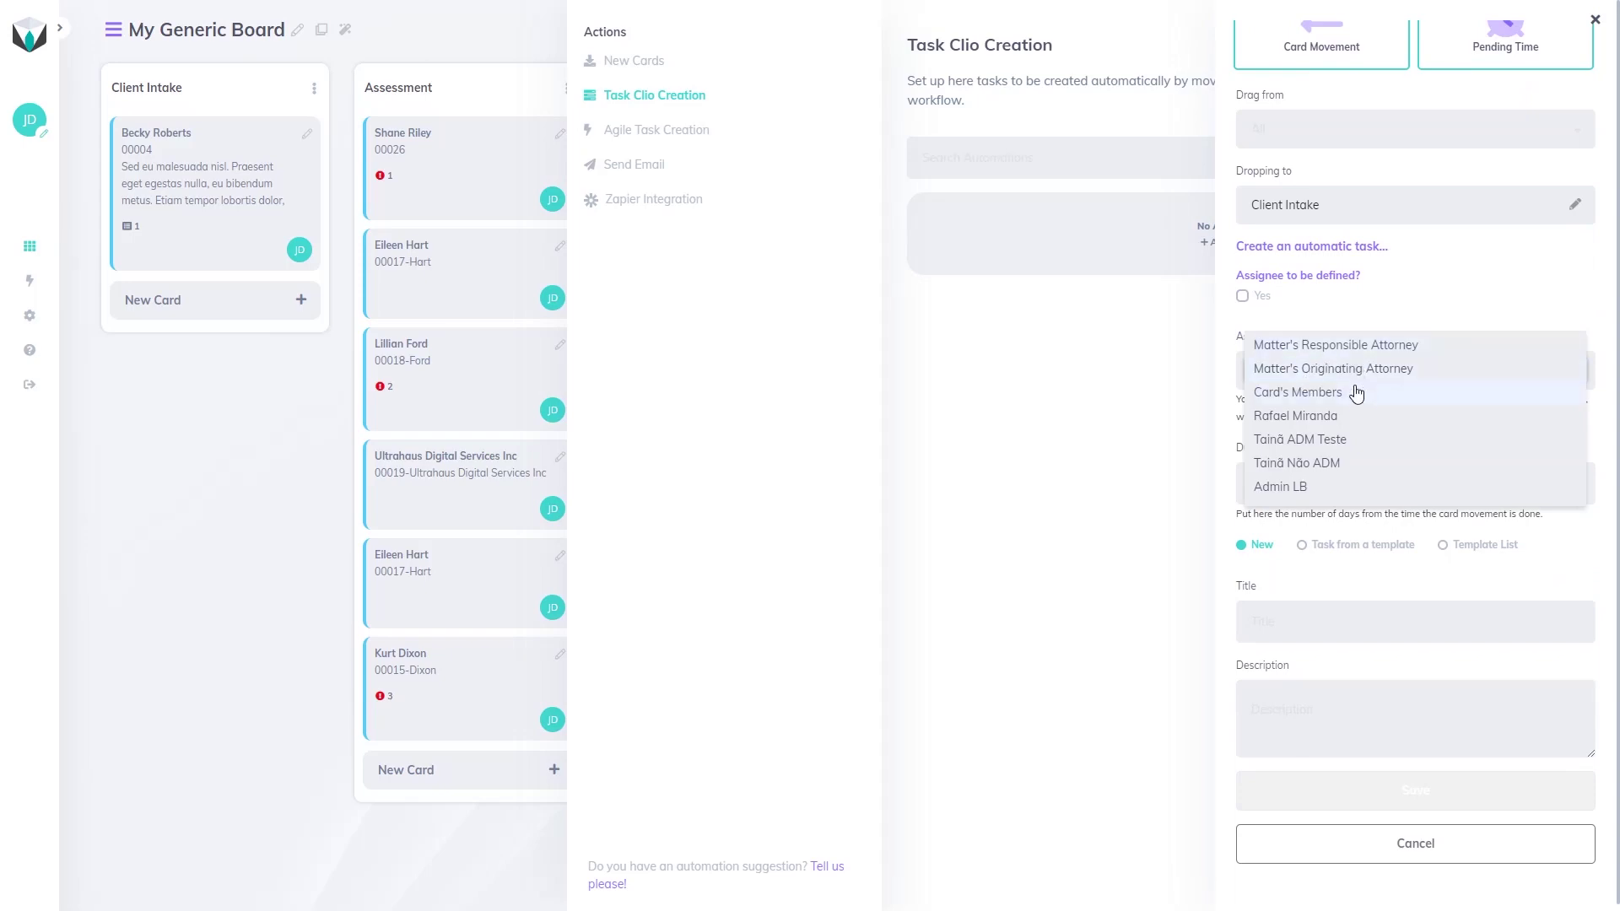
{"action": "left_click", "coordinate": [1362, 345]}
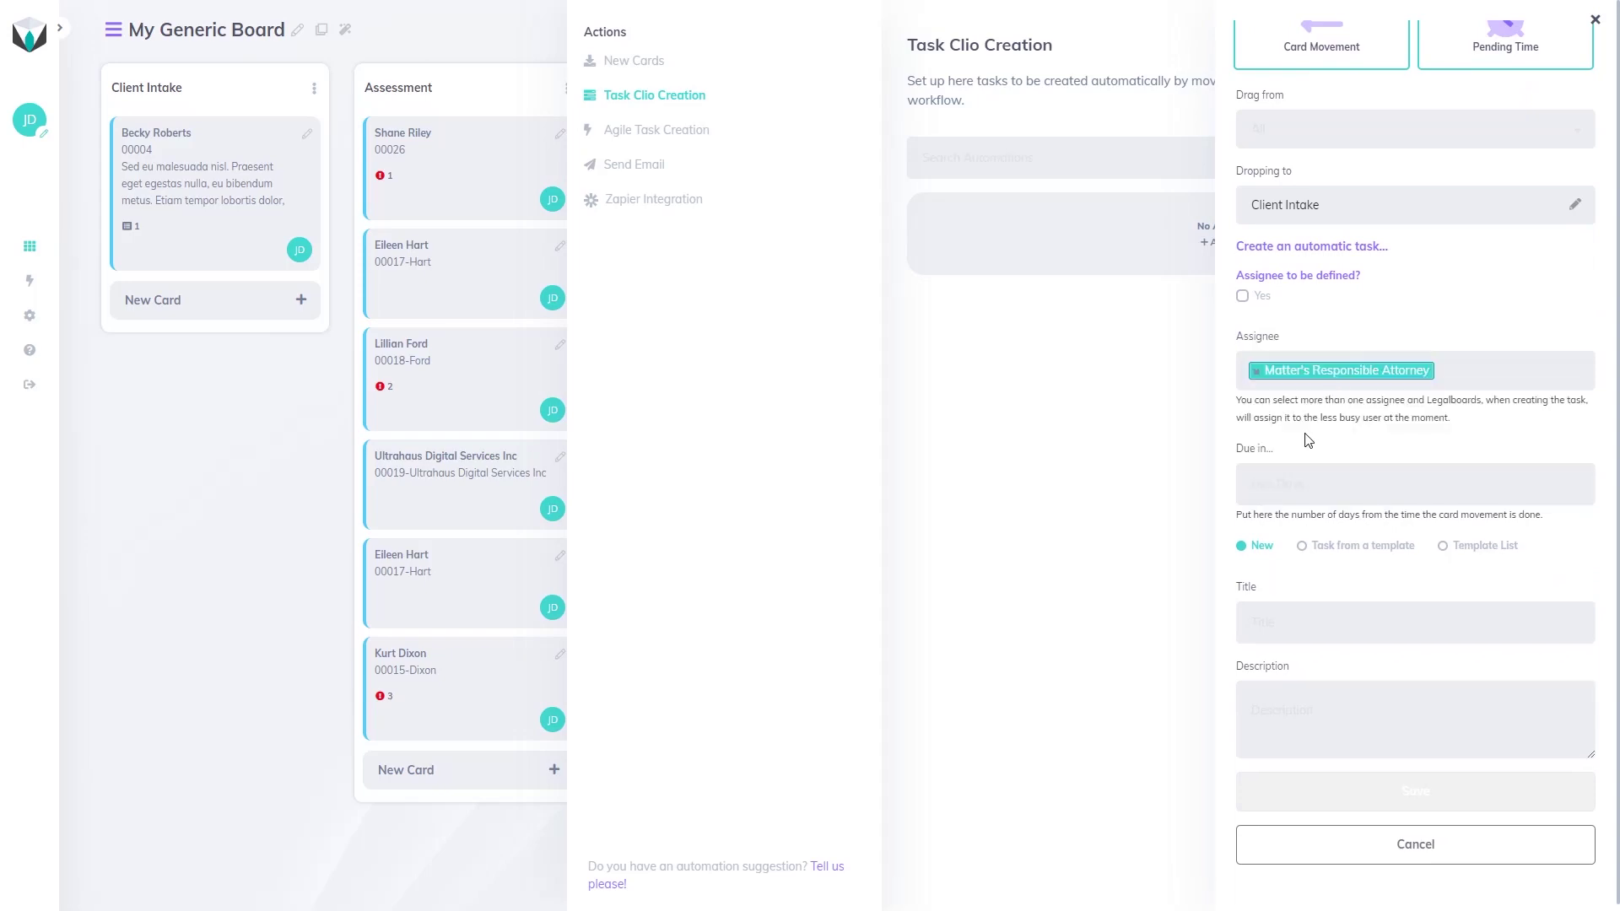
{"action": "left_click", "coordinate": [1302, 481]}
{"action": "type", "text": "3"}
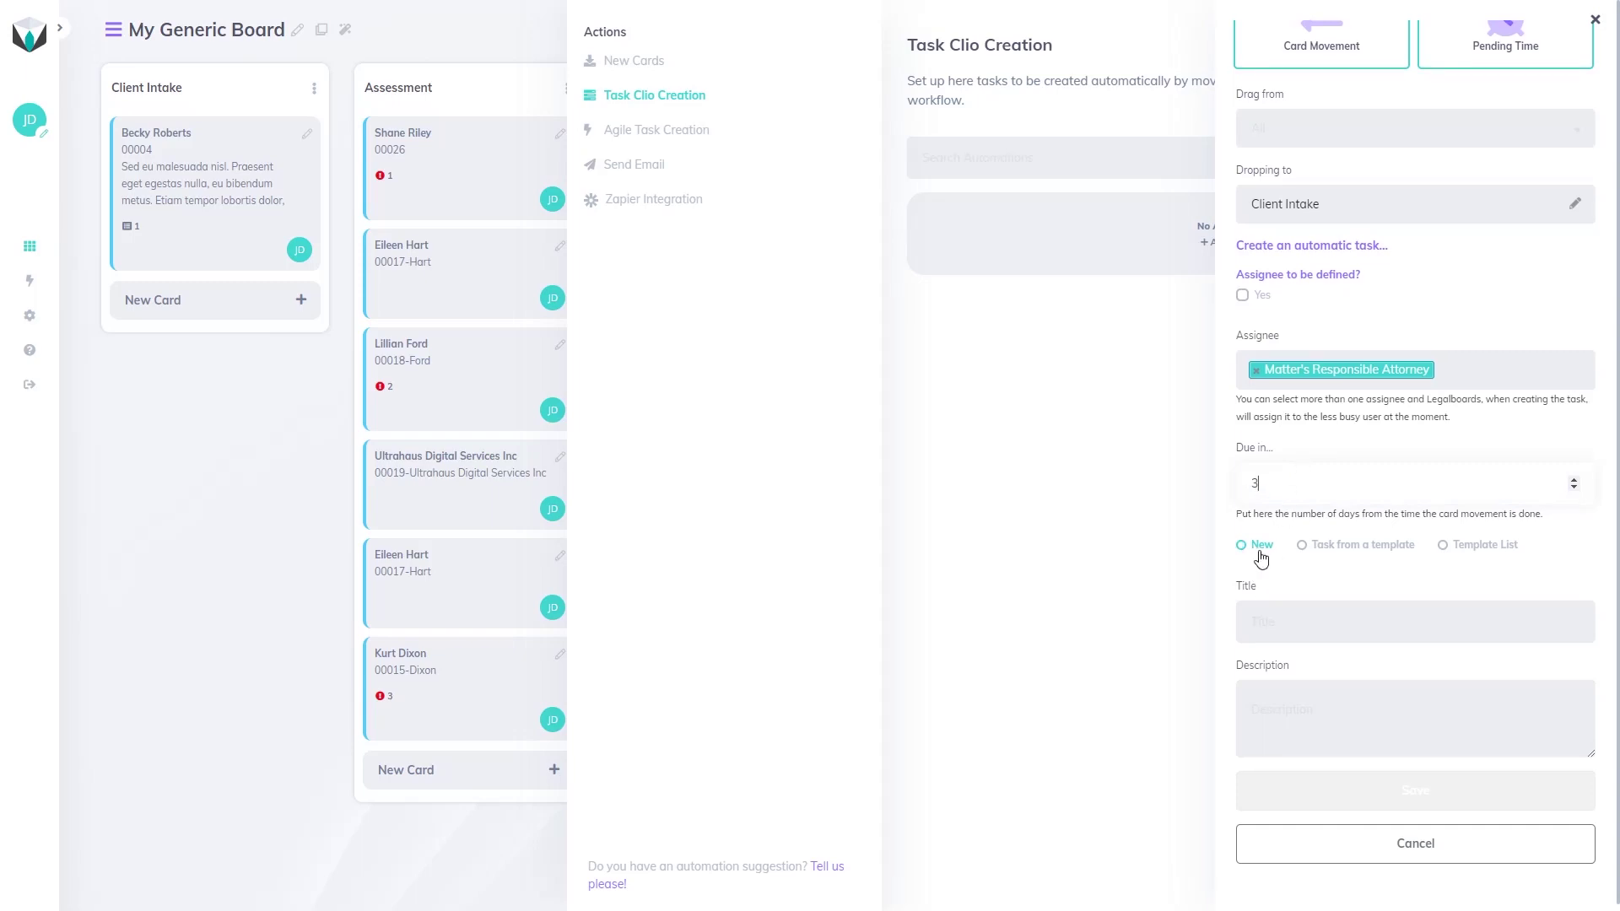
Step: Make it a new task titled 'Lorem Ipsum is Simply' with a description, and save
{"action": "left_click", "coordinate": [1303, 545]}
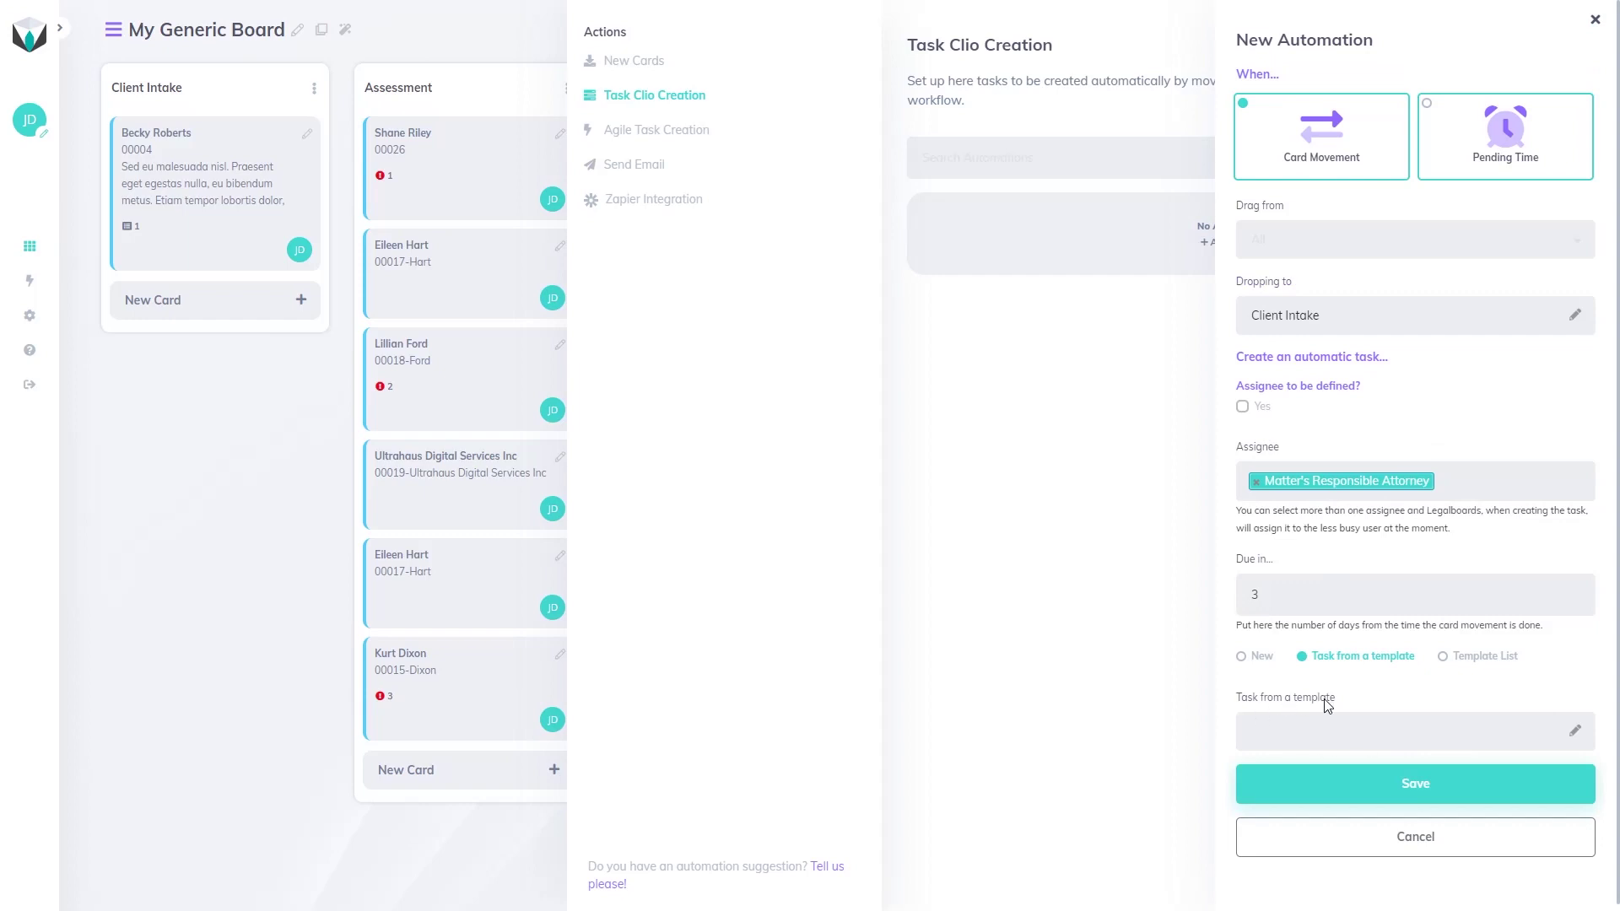
{"action": "left_click", "coordinate": [1446, 655]}
{"action": "left_click", "coordinate": [1244, 656]}
{"action": "left_click", "coordinate": [1279, 730]}
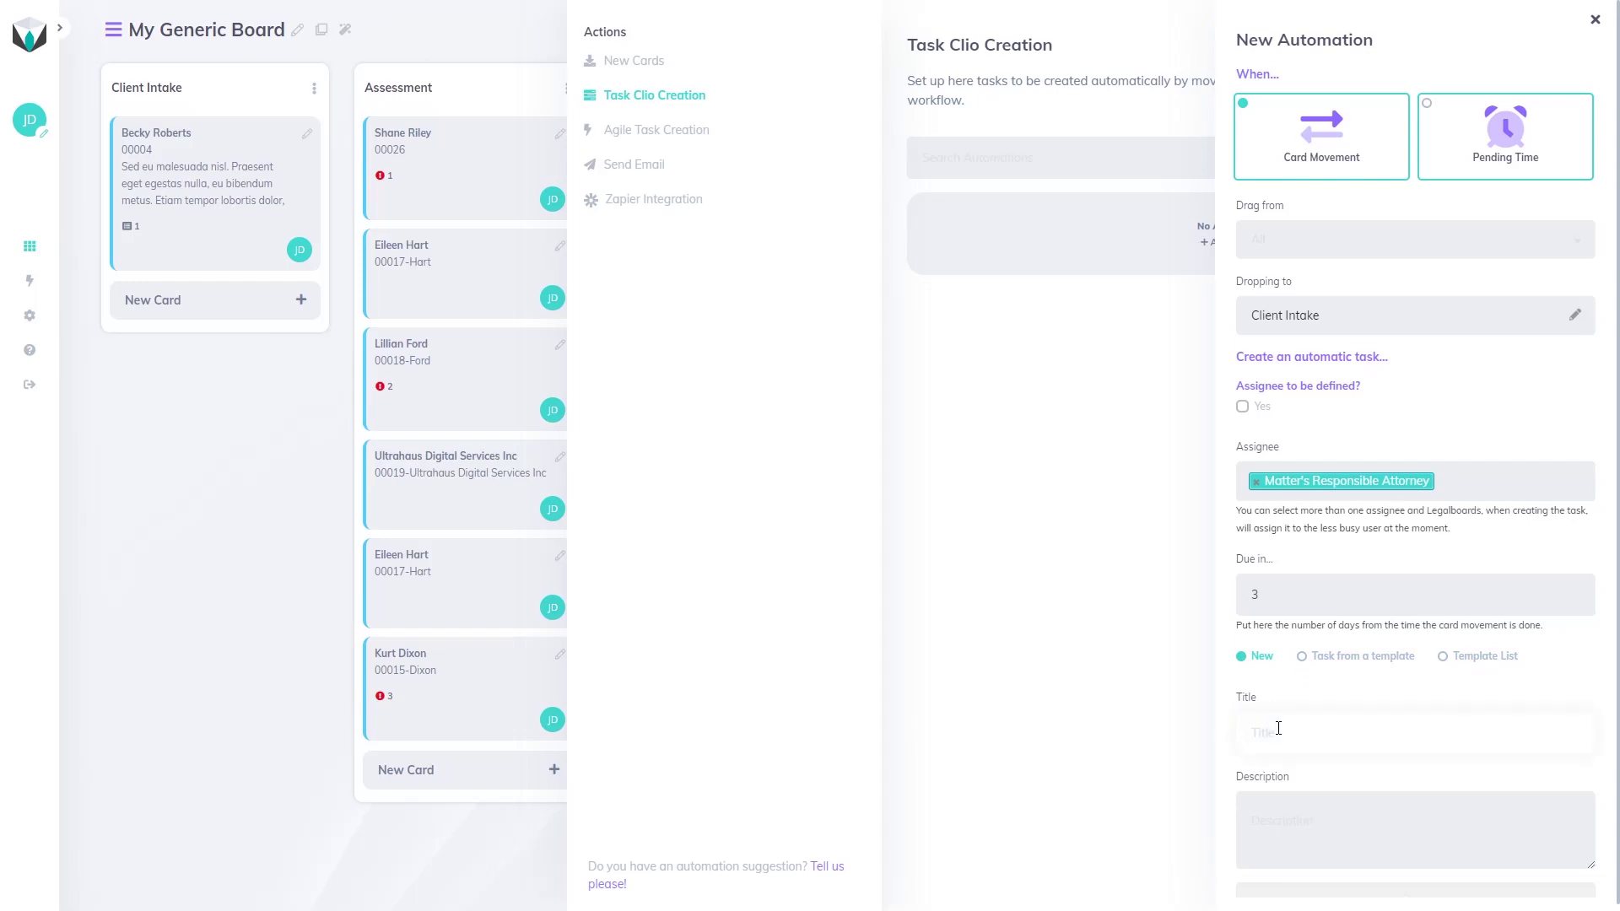
{"action": "type", "text": "Lorem Ipsum is Simply"}
{"action": "scroll", "coordinate": [1355, 671], "scroll_direction": "down", "scroll_amount": 1}
{"action": "left_click", "coordinate": [1332, 695]}
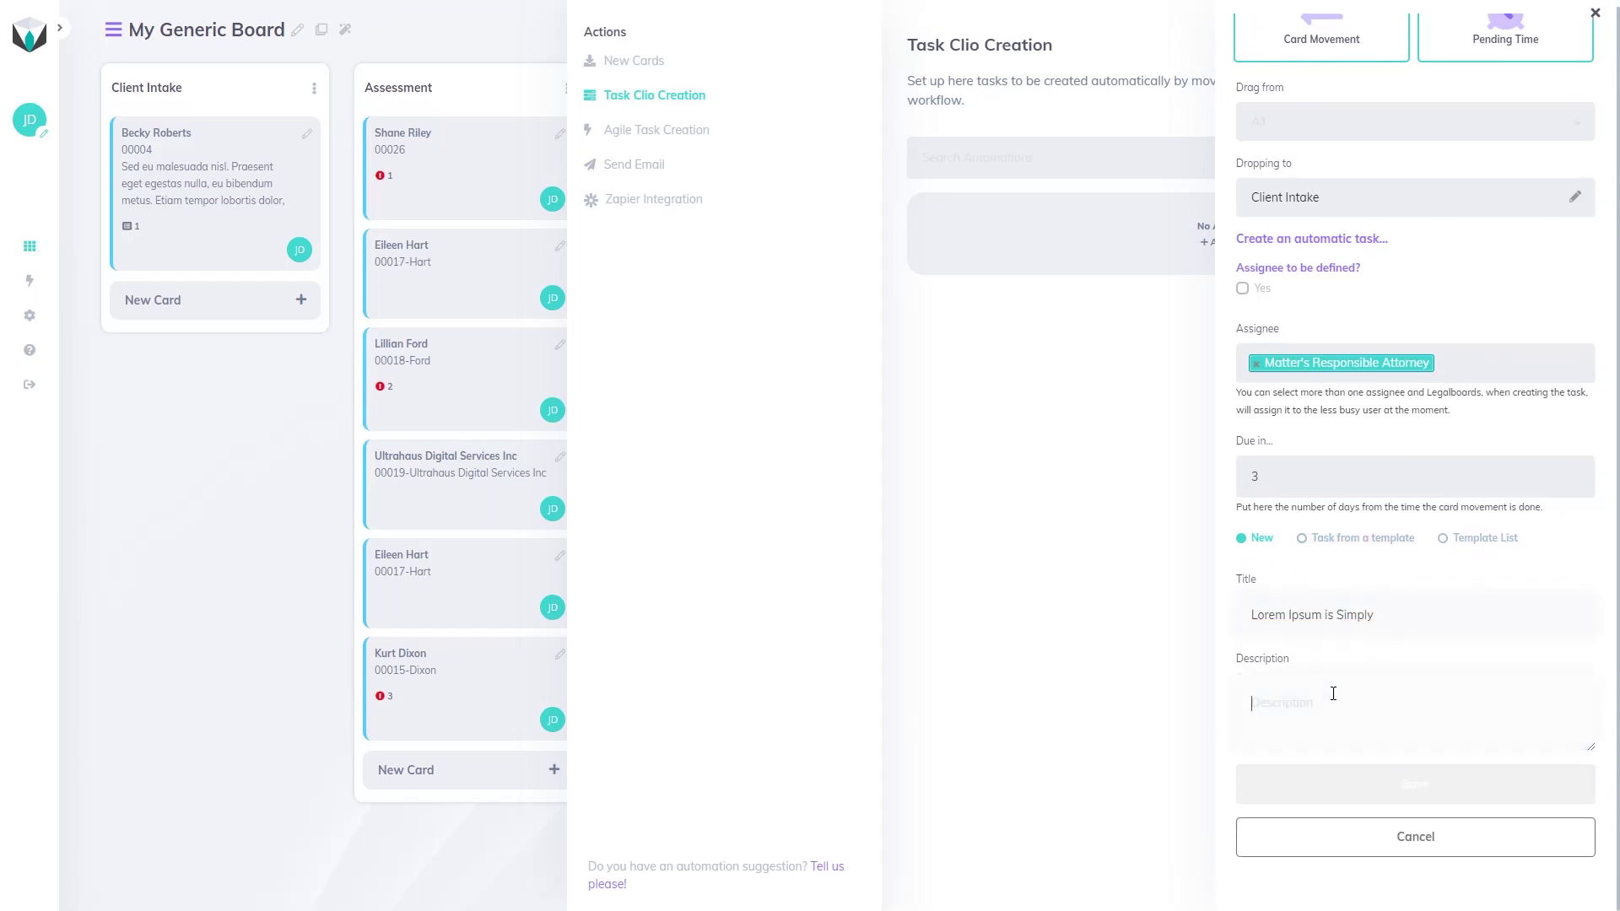
{"action": "type", "text": "Abou"}
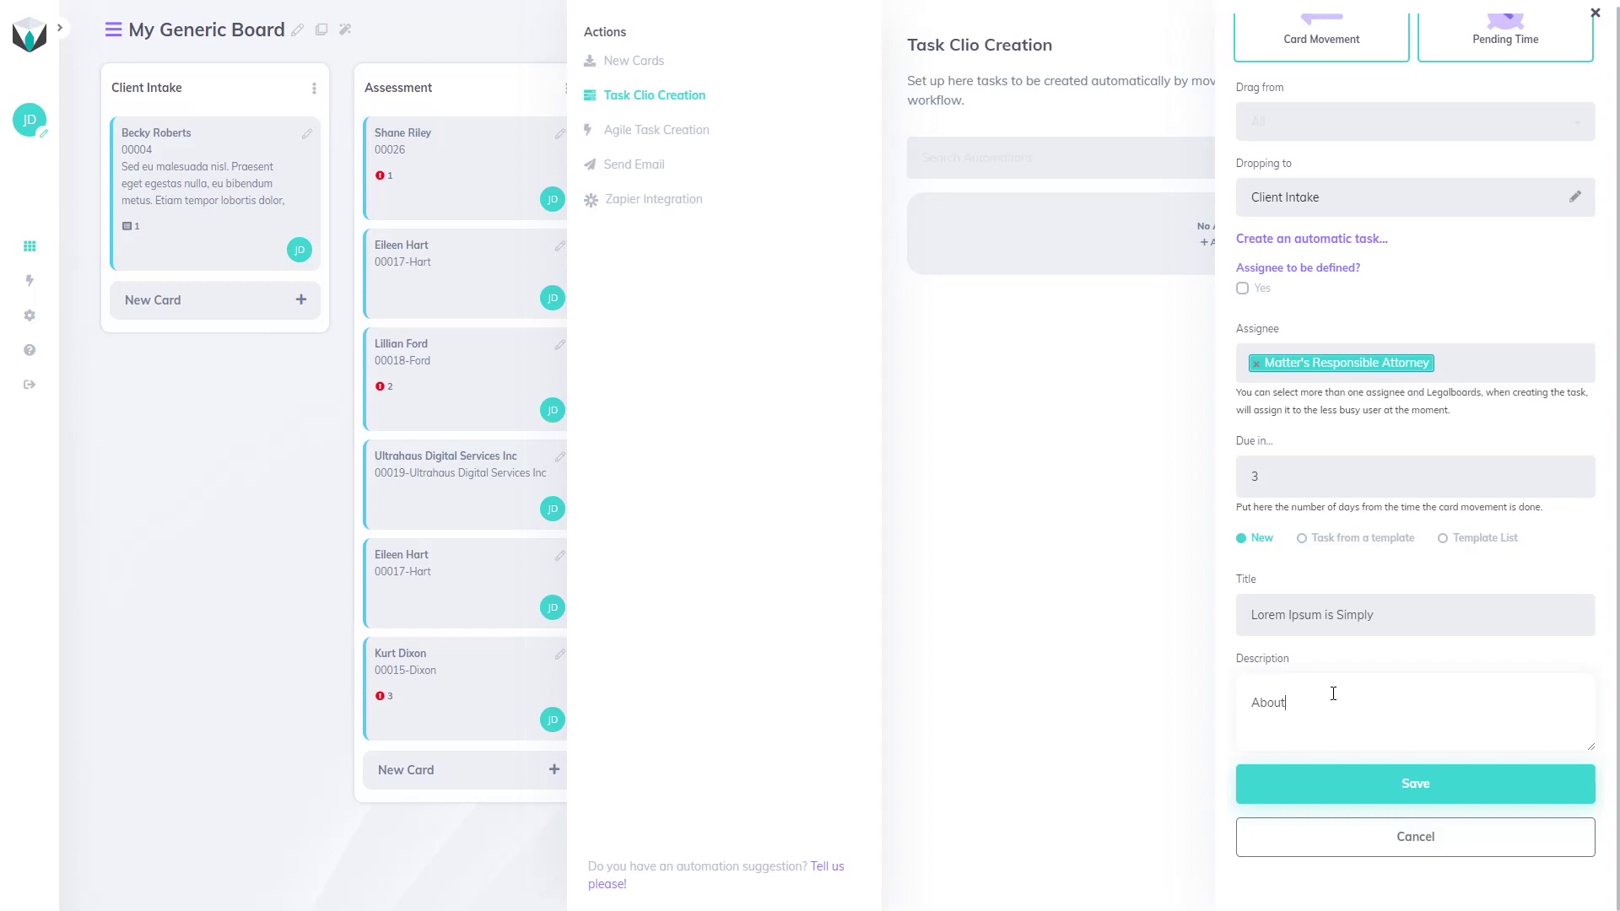
{"action": "type", "text": " t"}
{"action": "type", "text": "s task!"}
{"action": "left_click", "coordinate": [1440, 781]}
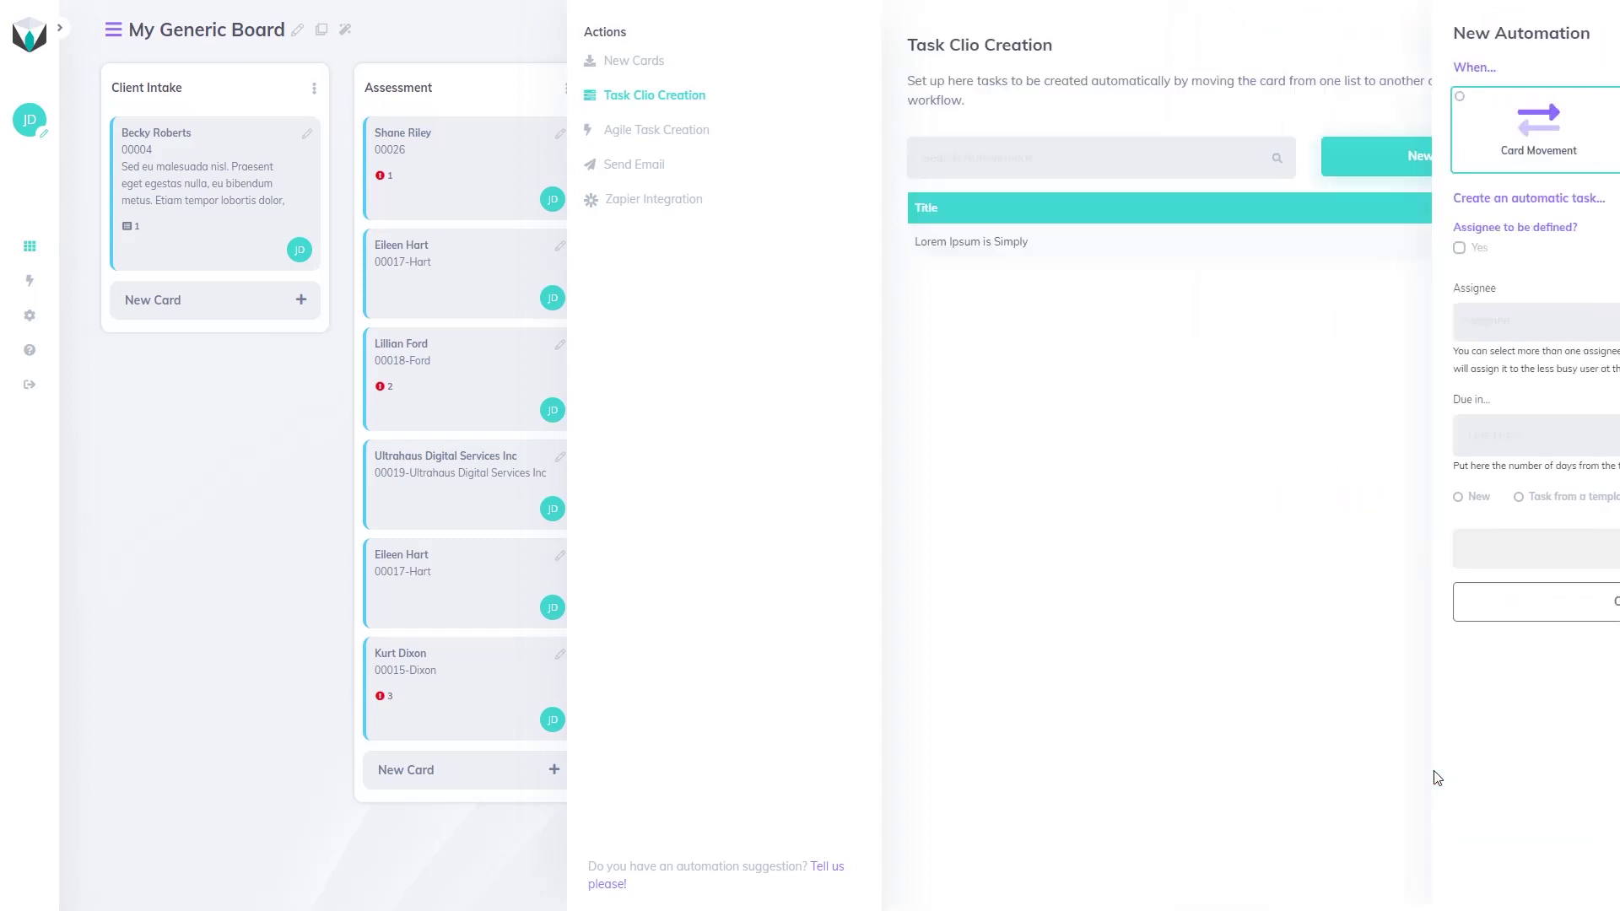
Step: Move cards 00015 and 00020 to Billing, a 00016 card to Assessment, and 00018 to Done
{"action": "left_click", "coordinate": [1595, 15]}
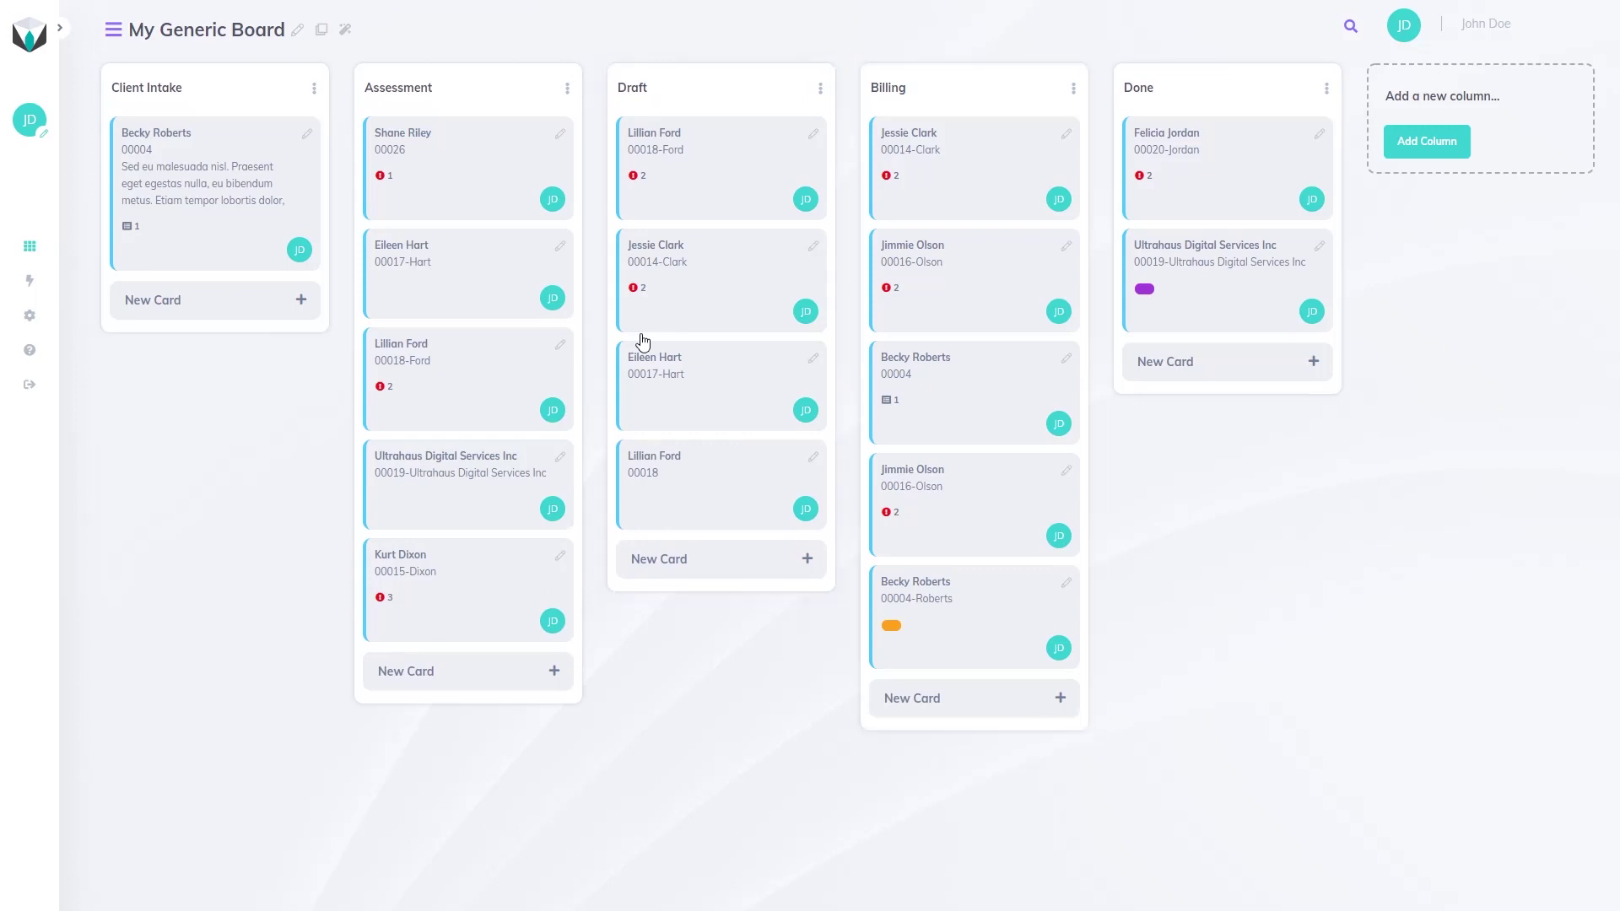
{"action": "mouse_move", "coordinate": [468, 583]}
{"action": "left_mouse_down"}
{"action": "mouse_move", "coordinate": [975, 507]}
{"action": "mouse_move", "coordinate": [725, 589]}
{"action": "mouse_move", "coordinate": [470, 507]}
{"action": "left_mouse_up"}
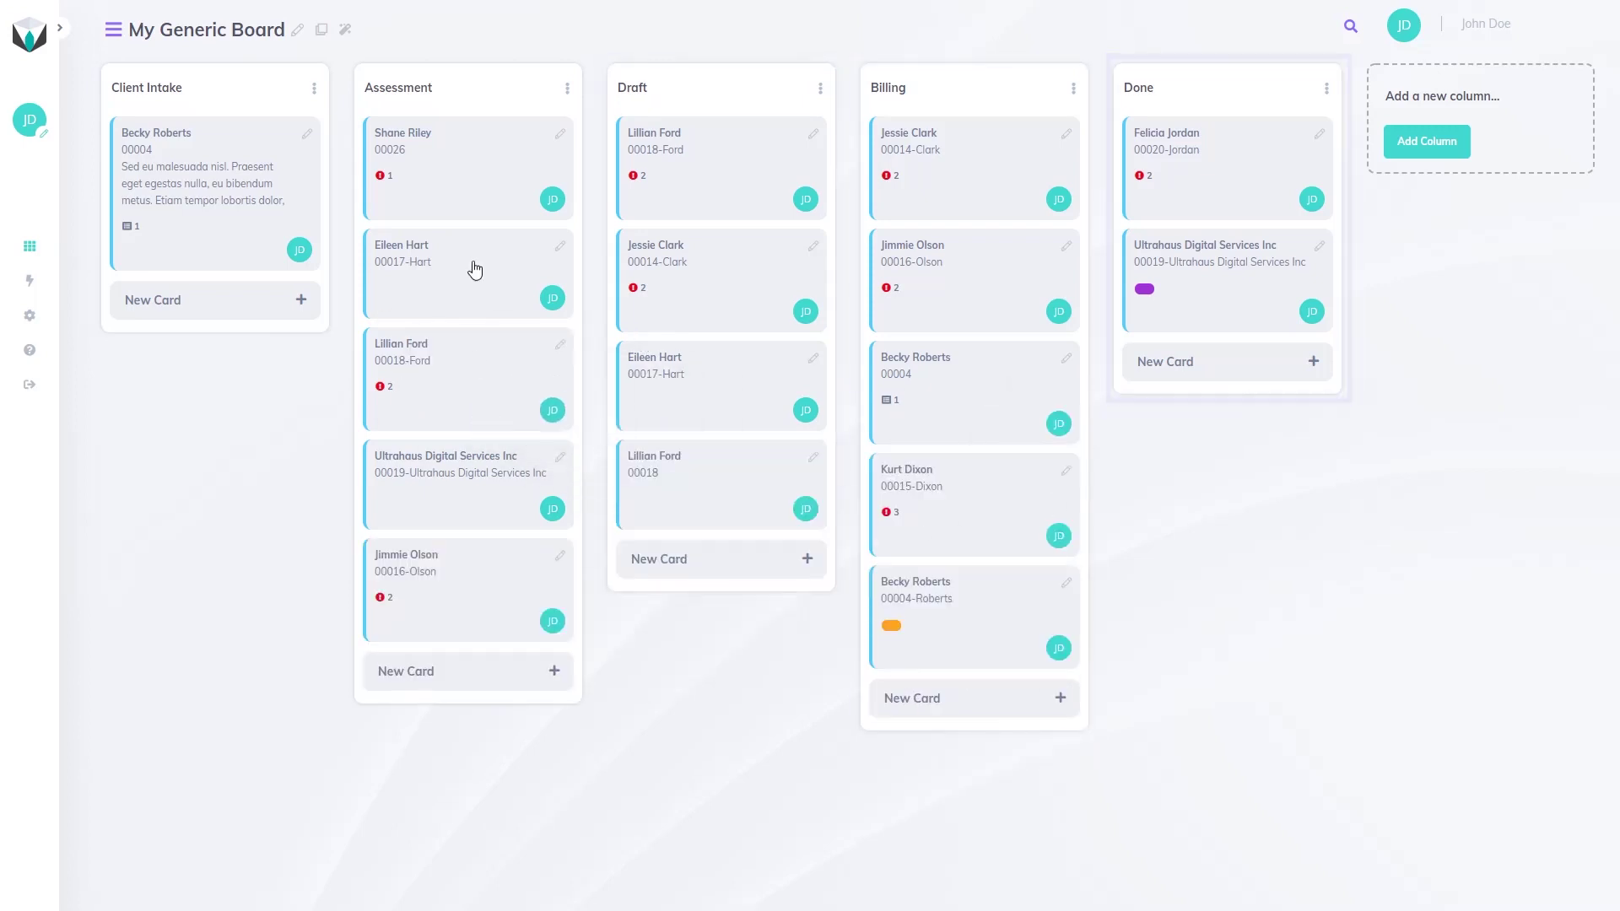
{"action": "left_click_drag", "start_coordinate": [470, 265], "coordinate": [722, 151]}
{"action": "left_click_drag", "start_coordinate": [1299, 144], "coordinate": [1001, 354]}
{"action": "left_click_drag", "start_coordinate": [721, 481], "coordinate": [981, 370]}
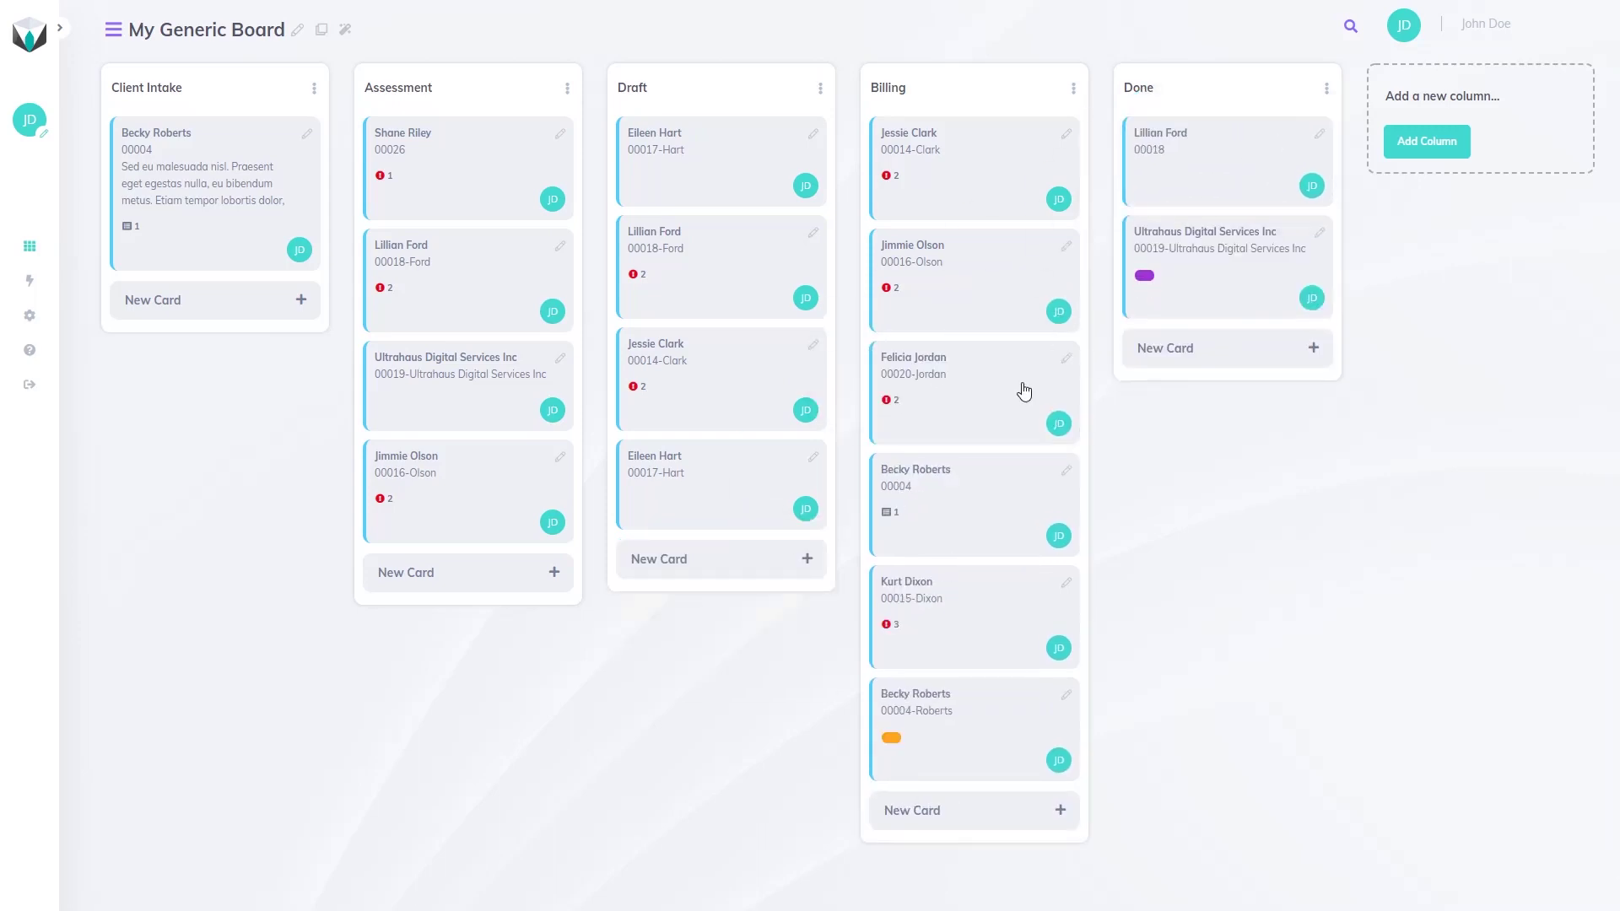